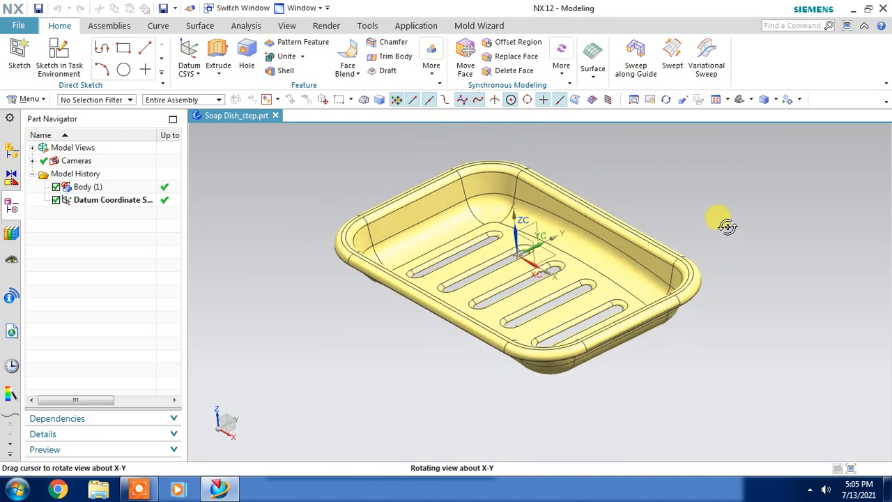
- Save the part and start initializing a mold project for the soap dish with ABS as the material
key(ctrl+s)
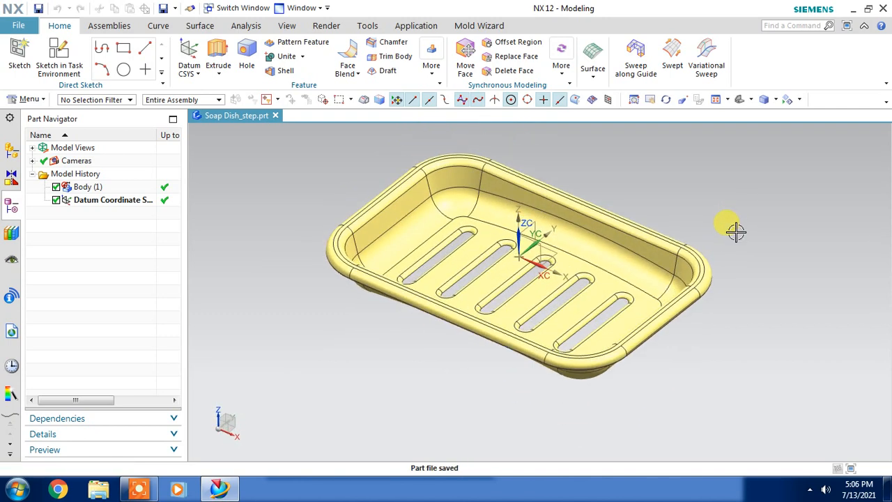
click(477, 26)
scroll(457, 222, up, 1)
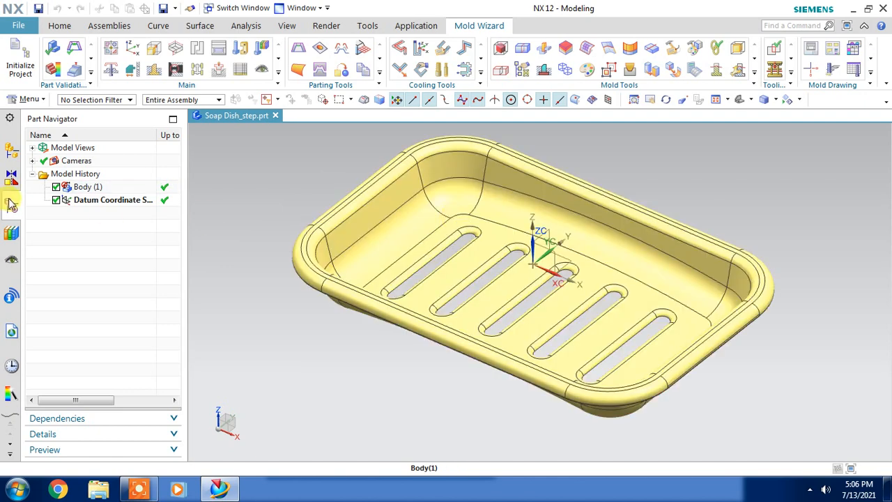
click(20, 61)
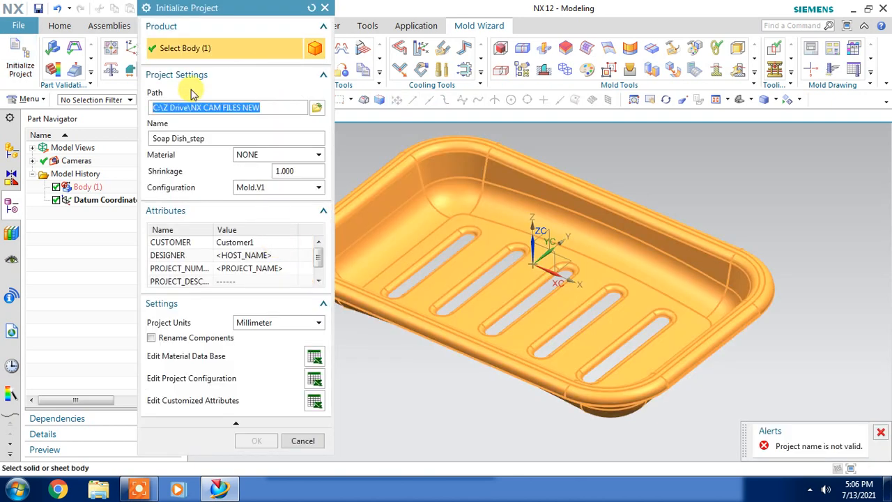
drag(247, 10, 153, 12)
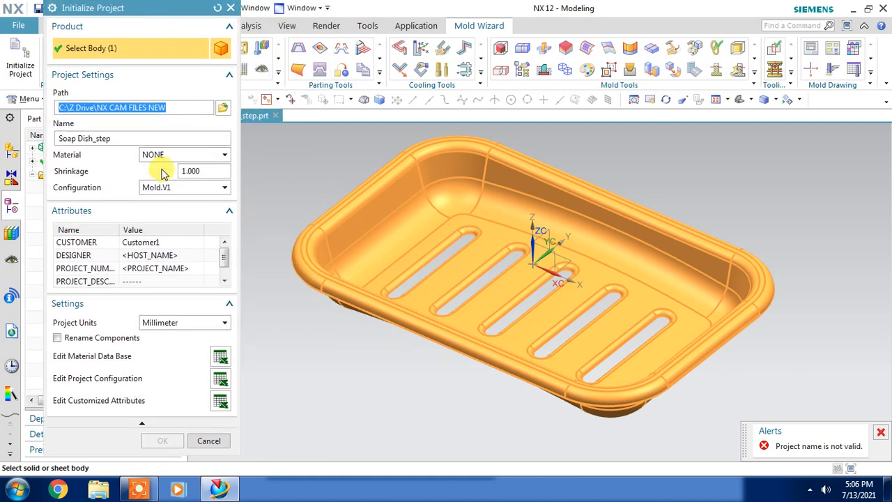
click(174, 156)
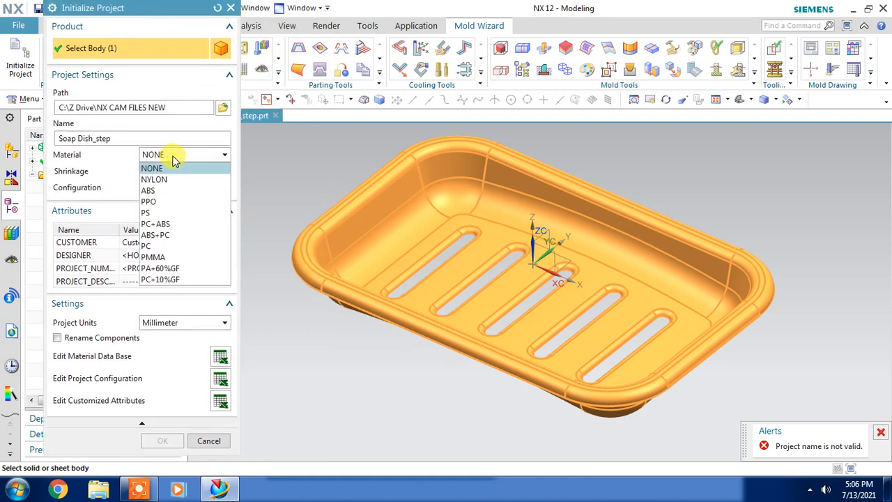
click(172, 191)
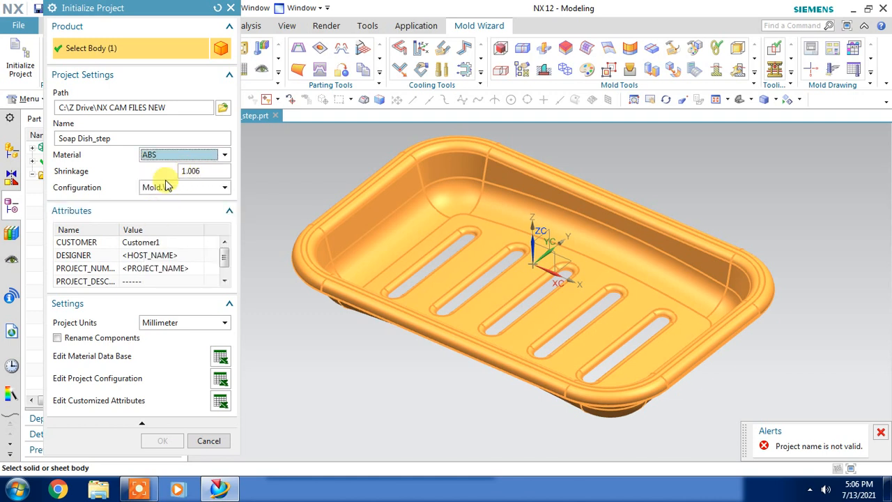
- Name the mold project Soap_Dish_step and create it
click(77, 138)
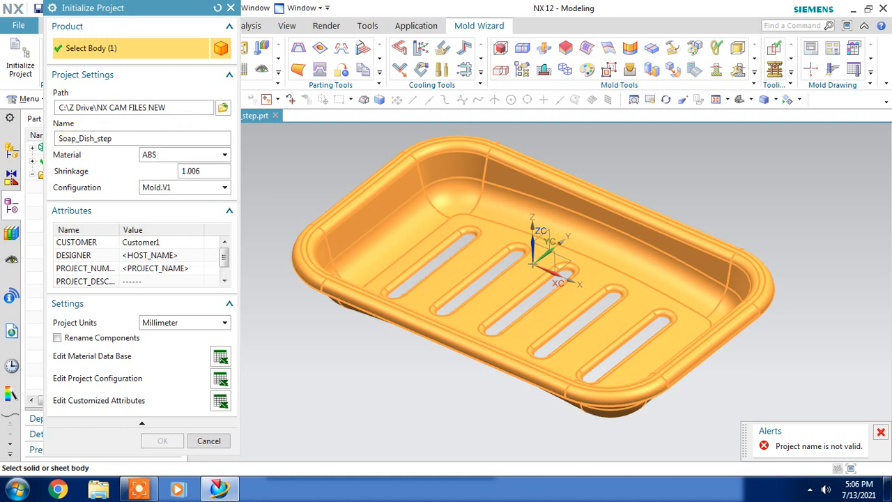
click(183, 170)
click(166, 443)
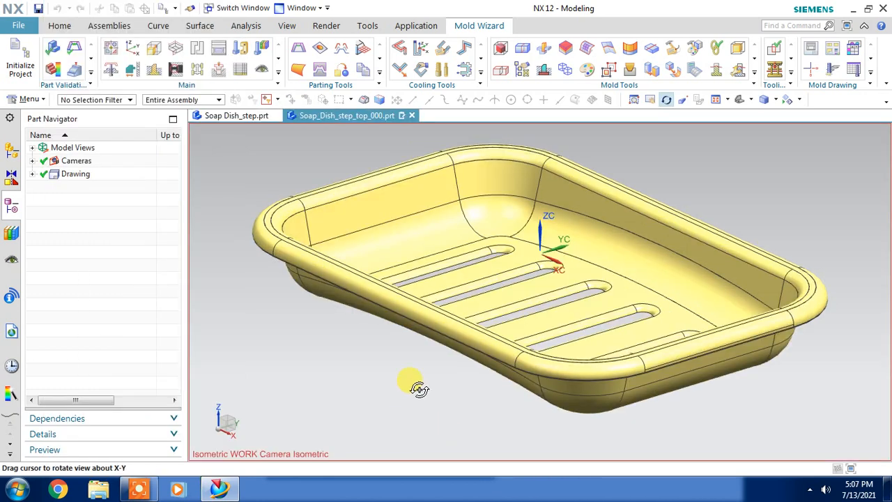
- Create a user-defined block workpiece around the soap dish with a start distance of -45 mm and an end distance of 25 mm
drag(418, 389, 402, 349)
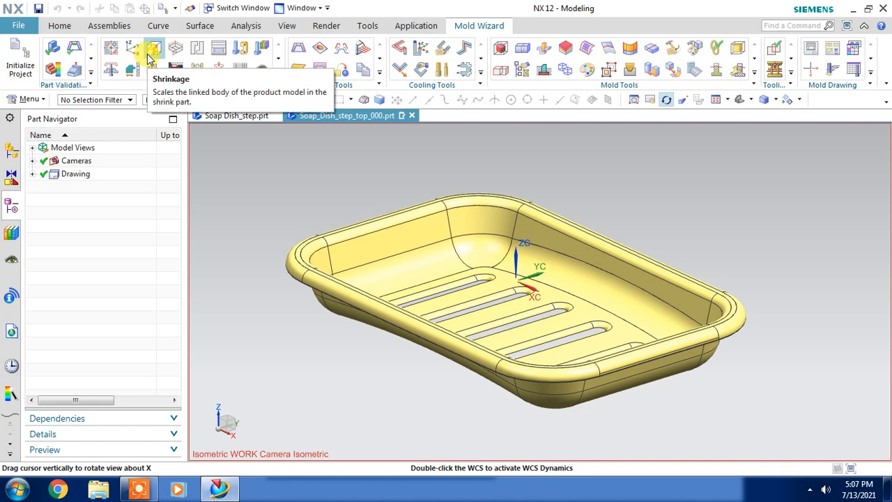
click(175, 47)
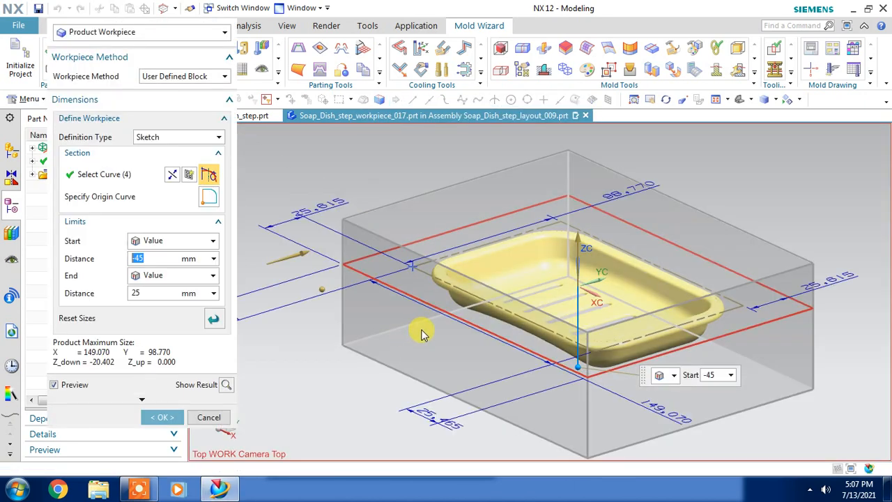
middle_drag(350, 352, 320, 372)
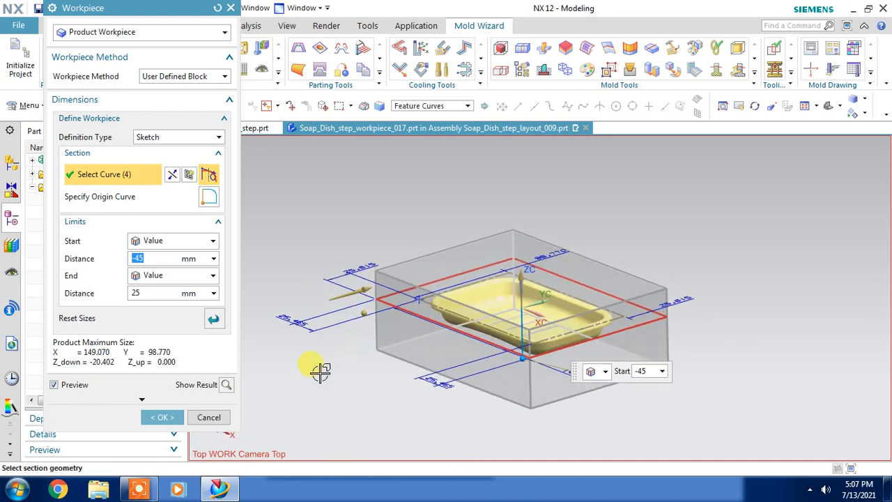
click(157, 417)
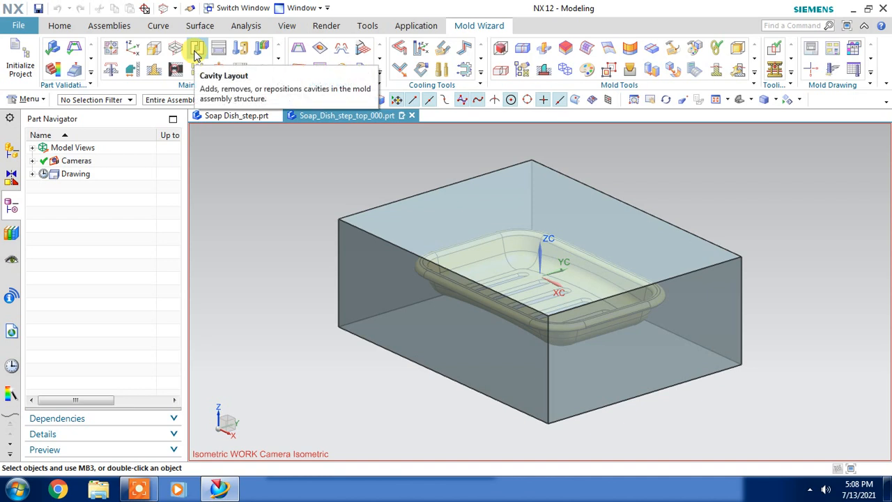
- Run the Check Regions calculation on the product body with the Reset All option and narrow the Part Navigator
click(302, 43)
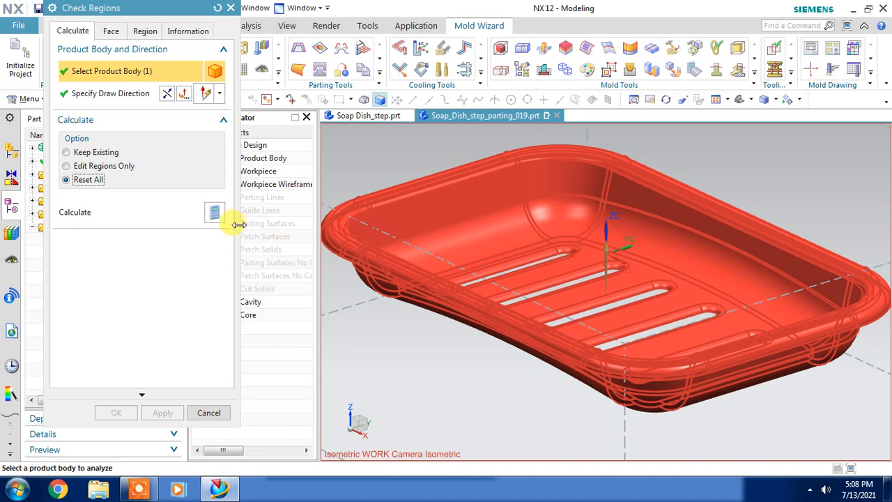
click(215, 213)
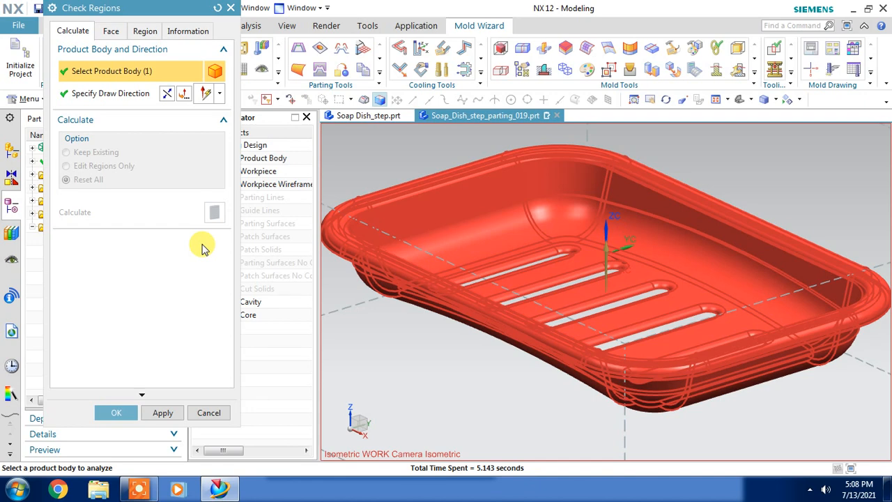
click(116, 412)
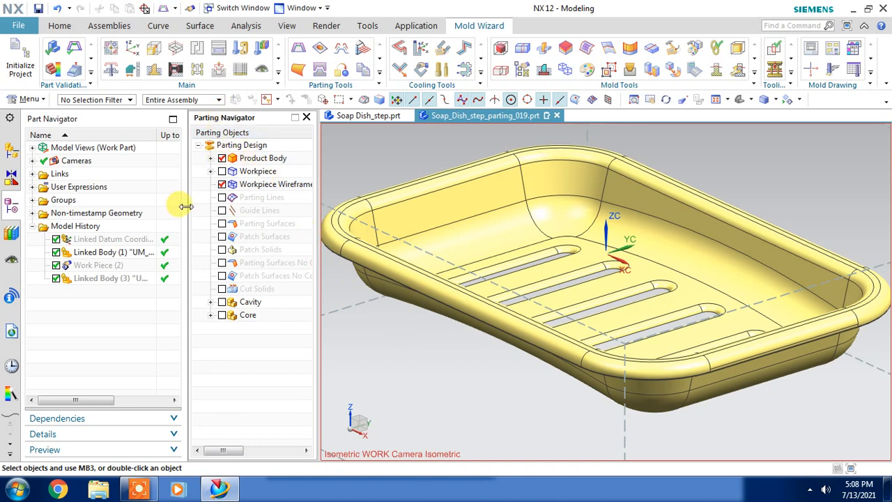
drag(179, 202, 100, 200)
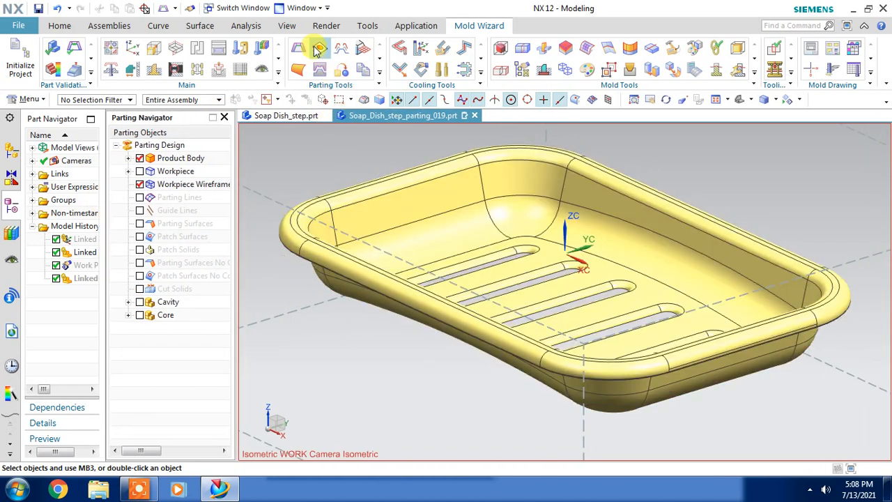
- Patch all the slot openings in the soap dish with Edge Patch, using the Body loop type
middle_drag(432, 331, 443, 387)
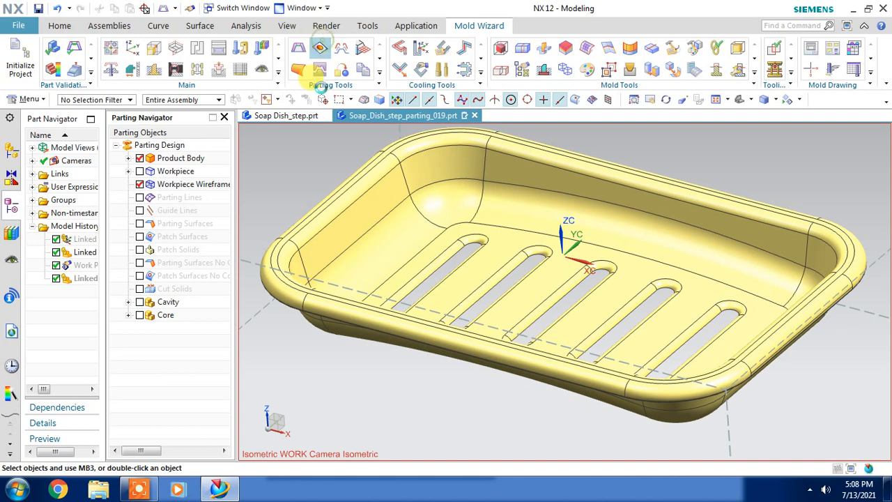
click(317, 70)
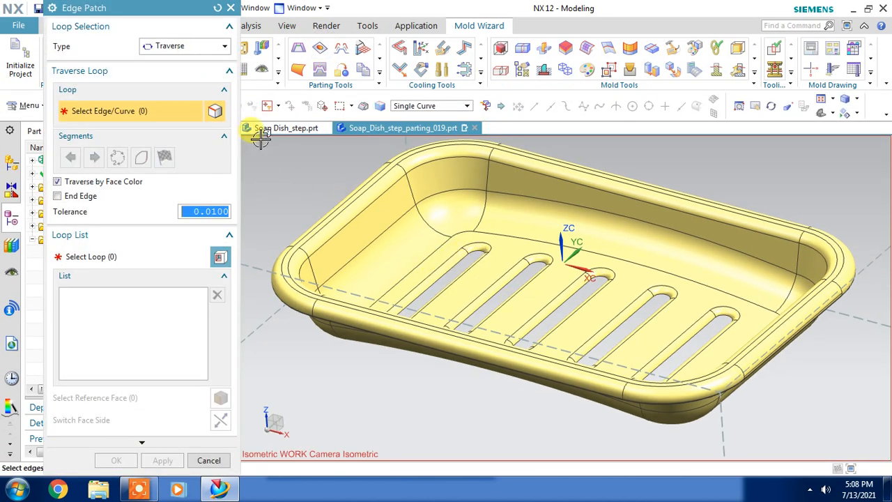
click(199, 46)
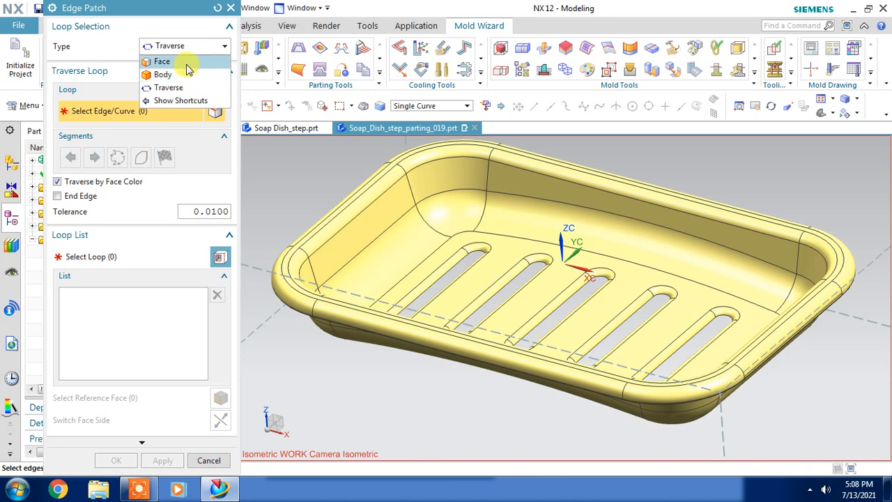
click(167, 74)
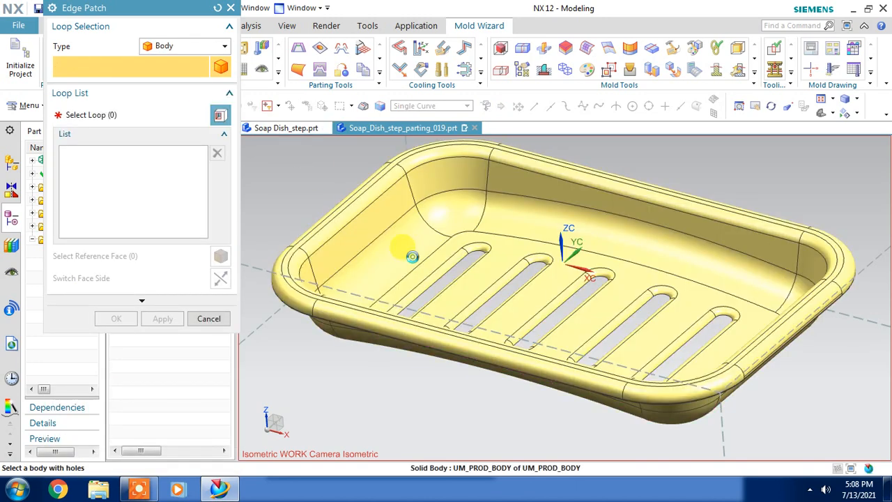
click(411, 255)
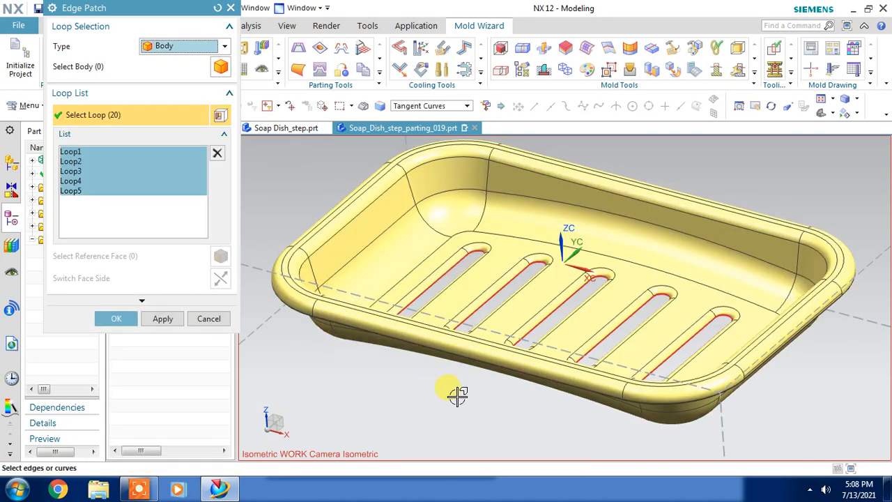
middle_drag(457, 395, 484, 277)
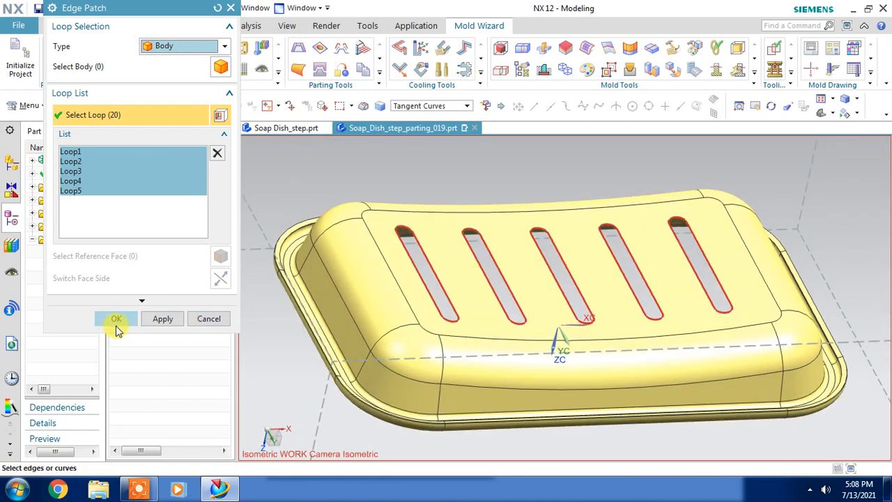
click(113, 319)
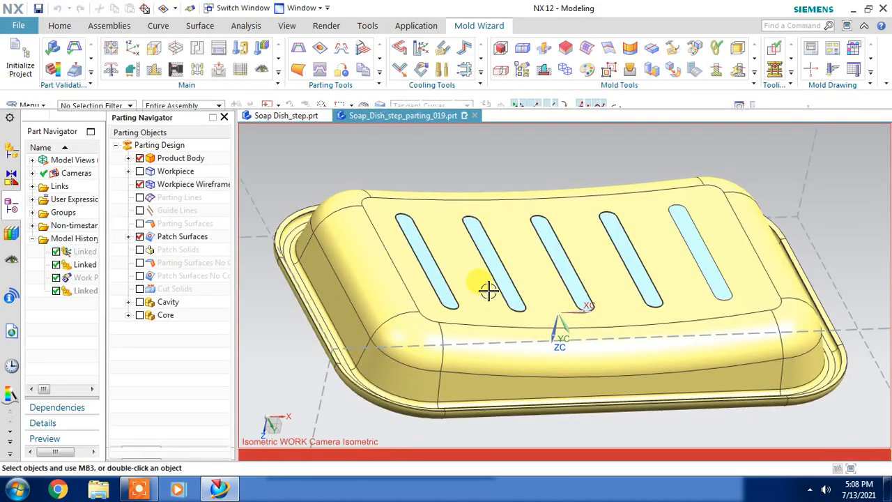
- Assign the undefined faces of the outer rim to the cavity region in Define Regions, using the Tangent Faces rule
middle_drag(486, 290, 578, 295)
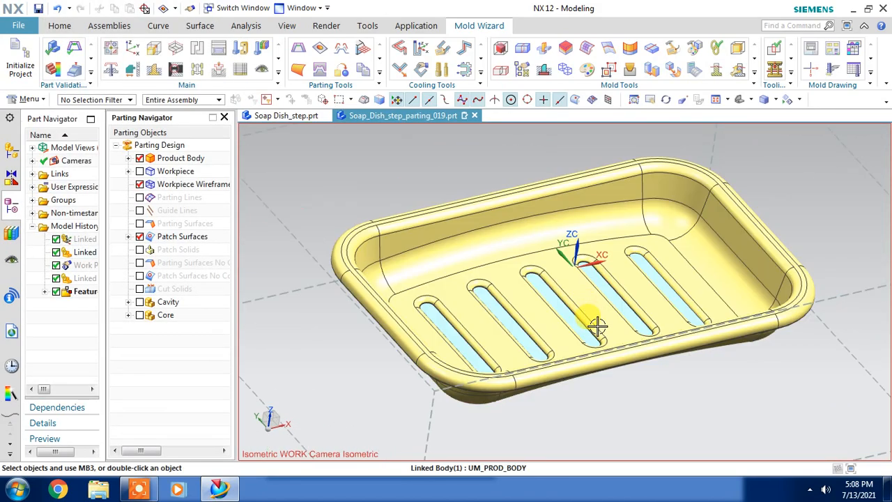
mouse_move(597, 324)
middle_down()
mouse_move(579, 295)
mouse_move(589, 319)
mouse_move(581, 327)
middle_up()
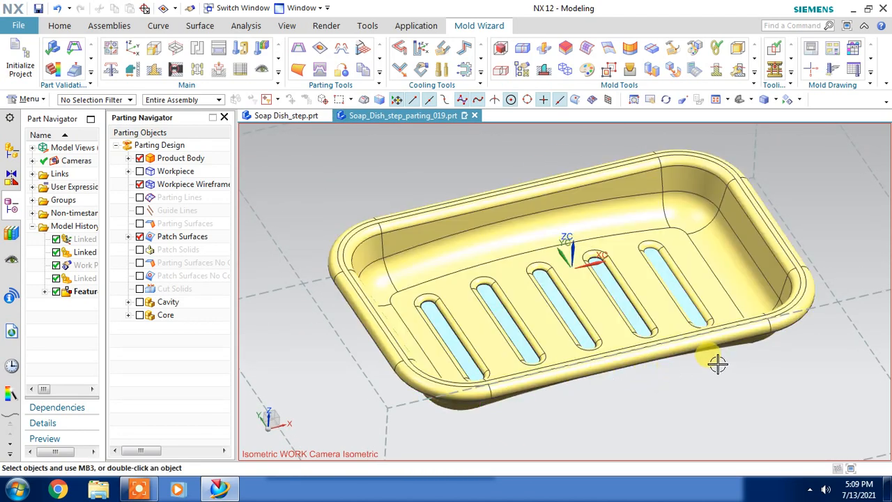
mouse_move(716, 363)
middle_down()
mouse_move(737, 358)
mouse_move(712, 364)
mouse_move(720, 369)
middle_up()
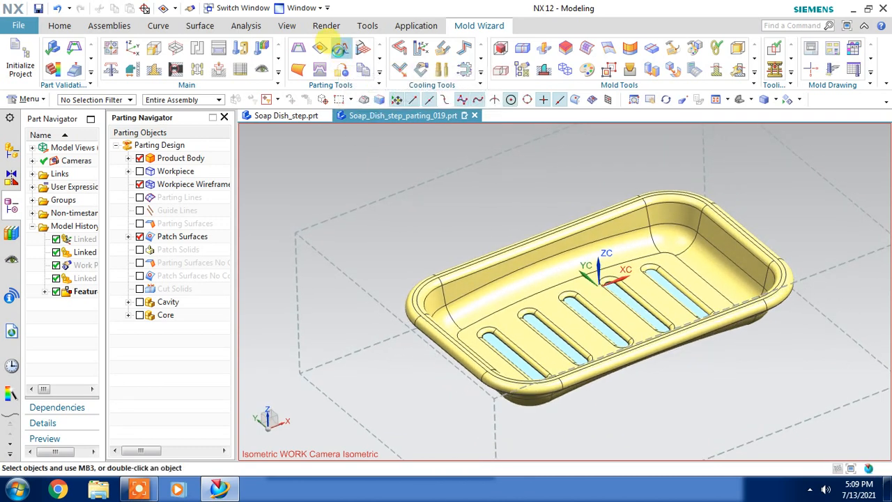
click(339, 46)
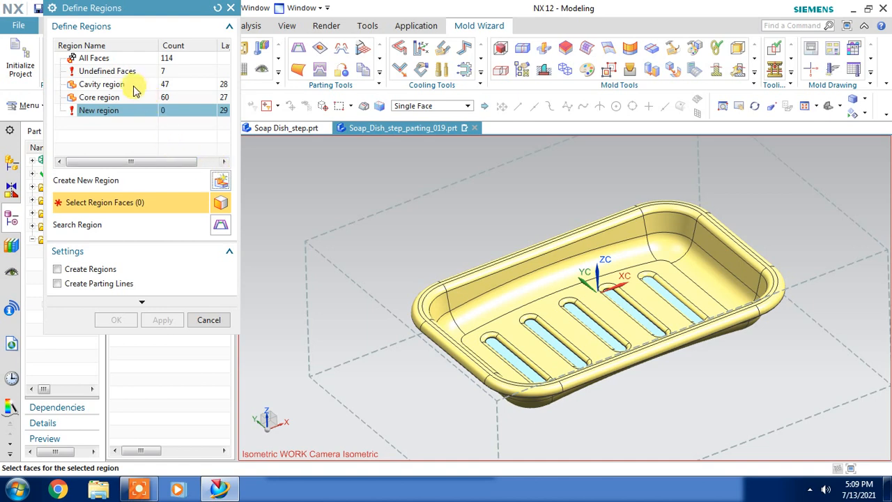
click(103, 85)
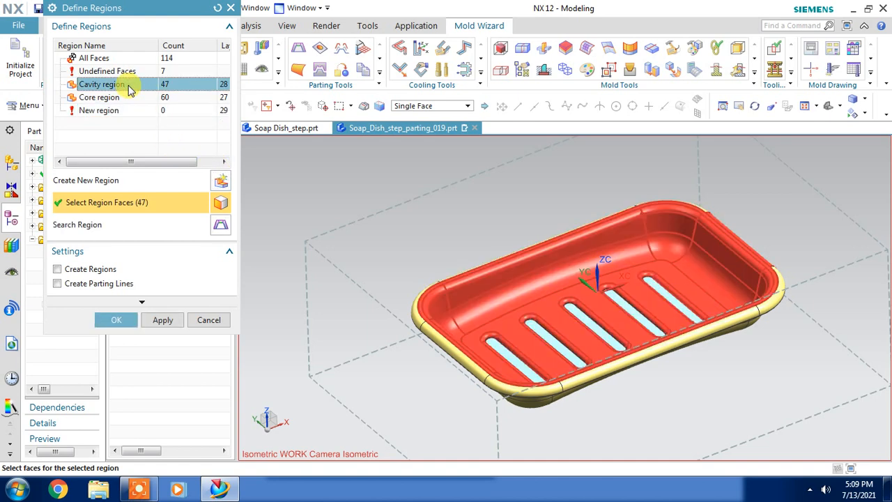
click(124, 98)
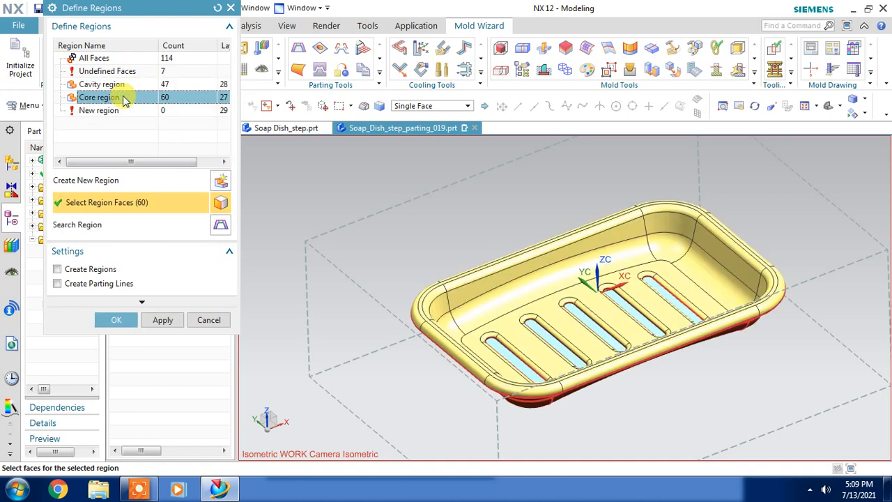
click(104, 85)
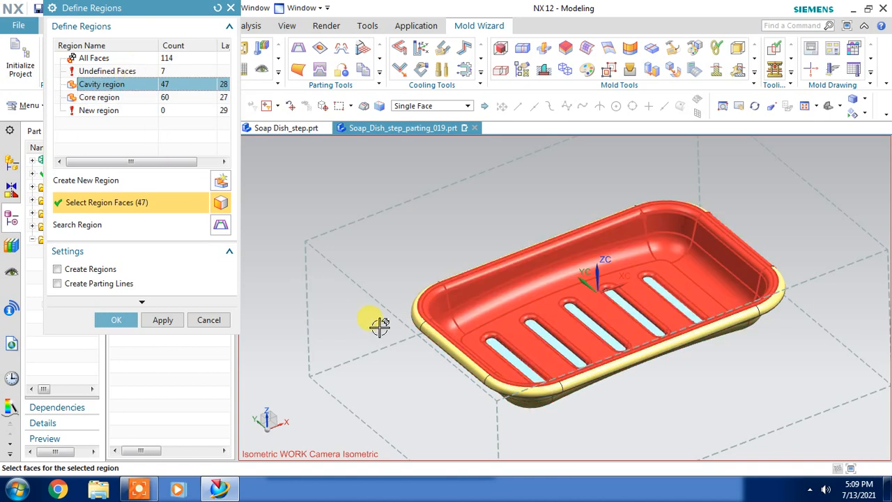
click(413, 320)
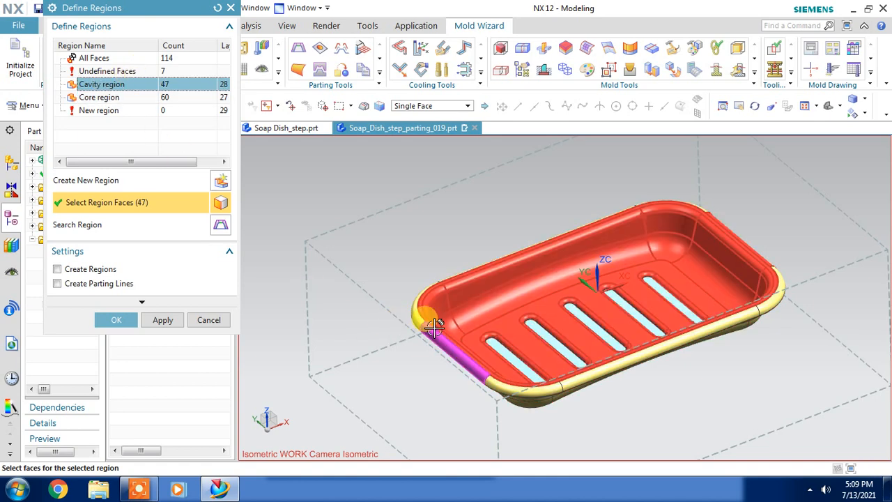
click(453, 111)
click(426, 127)
click(408, 304)
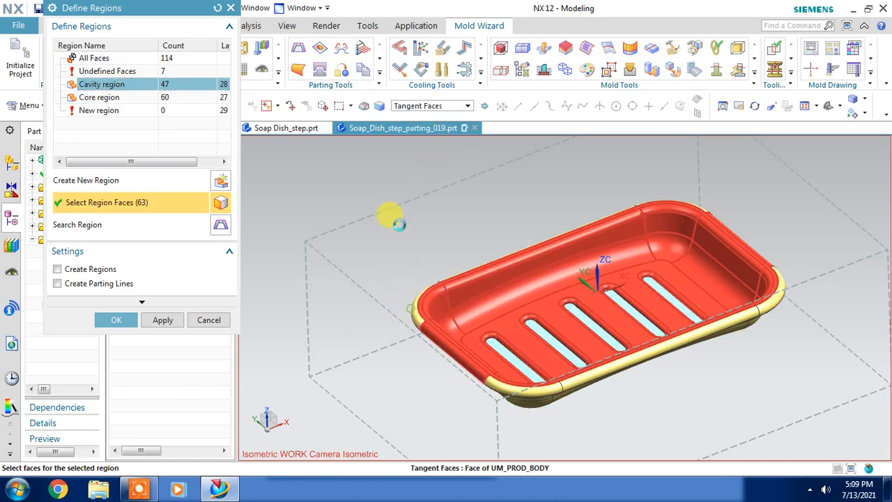
click(164, 320)
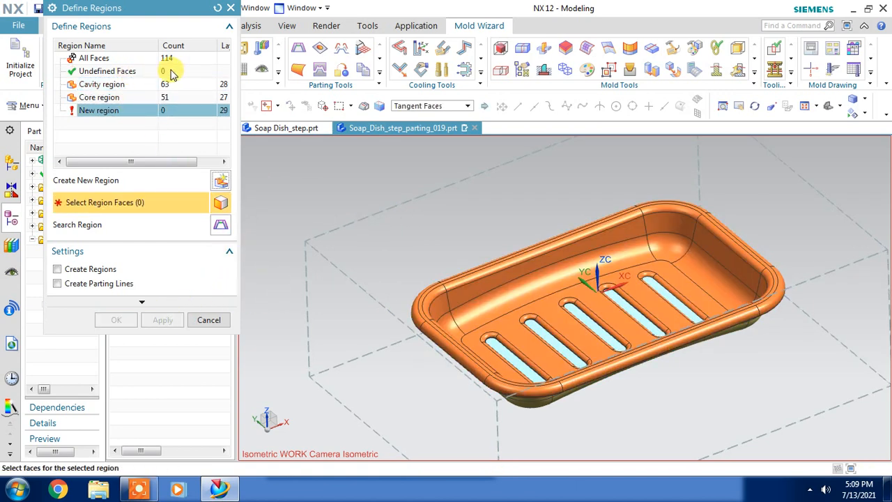
- Create the cavity and core regions together with their parting lines in Define Regions, and highlight the parting lines in the model
click(124, 88)
click(112, 97)
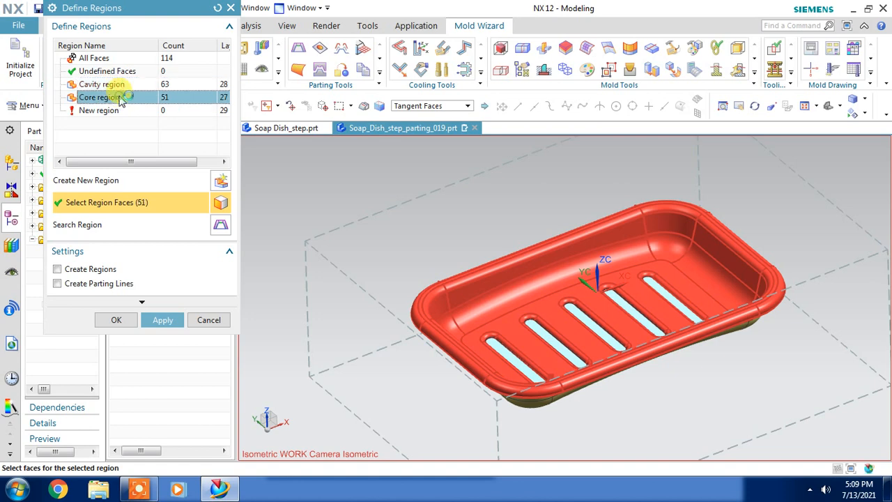
click(113, 269)
click(103, 282)
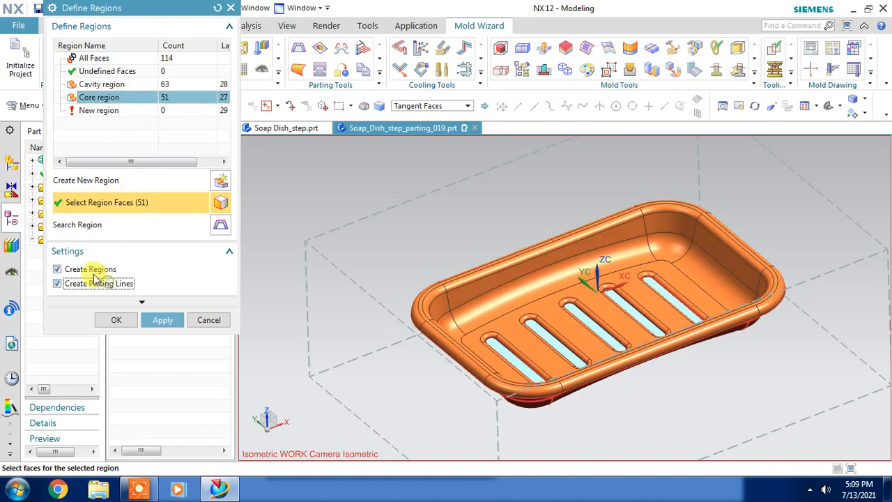
mouse_move(623, 412)
middle_down()
mouse_move(619, 323)
mouse_move(611, 393)
middle_up()
click(116, 321)
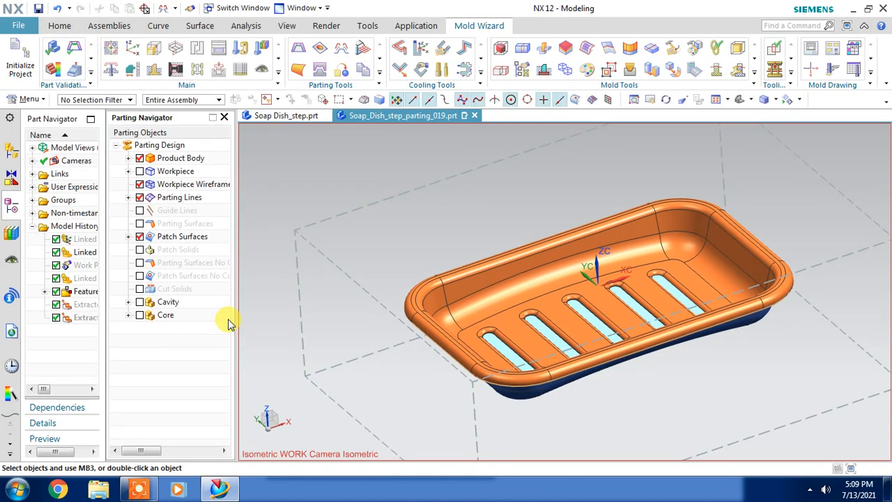
click(167, 200)
middle_drag(258, 258, 380, 344)
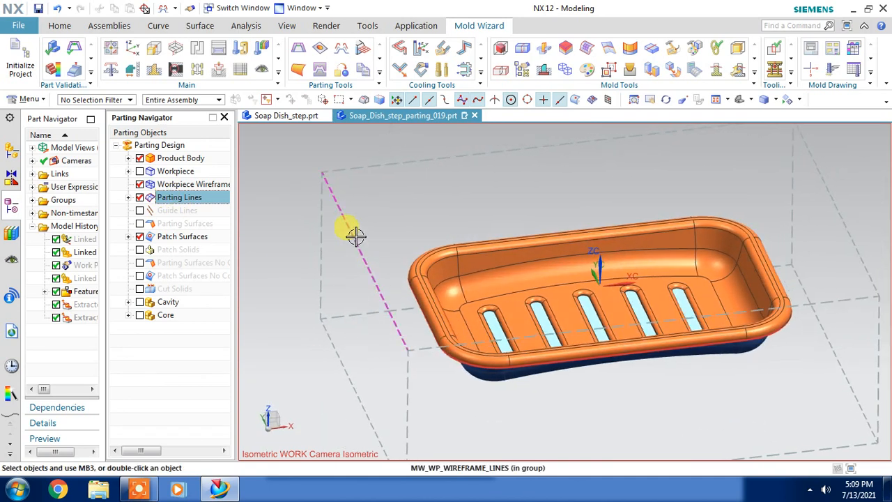
- Create a bounded-plane parting surface around the soap dish, resized to a U start of 35% so it extends just past the workpiece outline
click(363, 49)
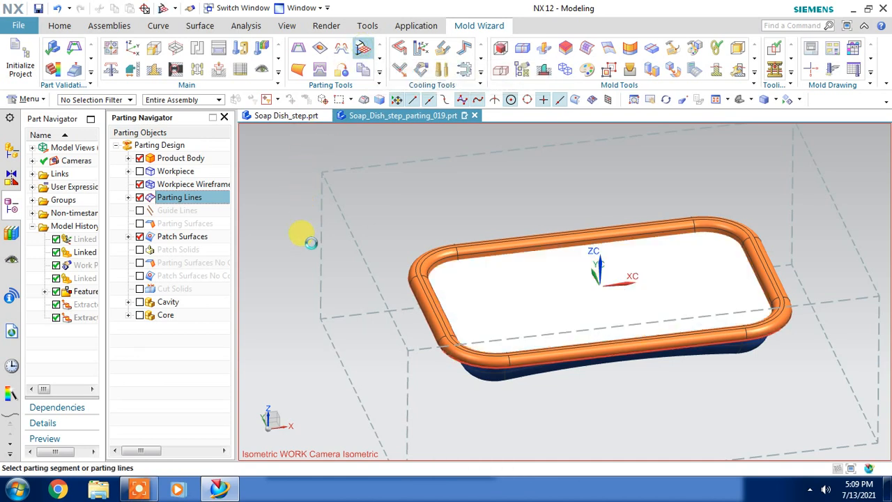
scroll(583, 318, down, 3)
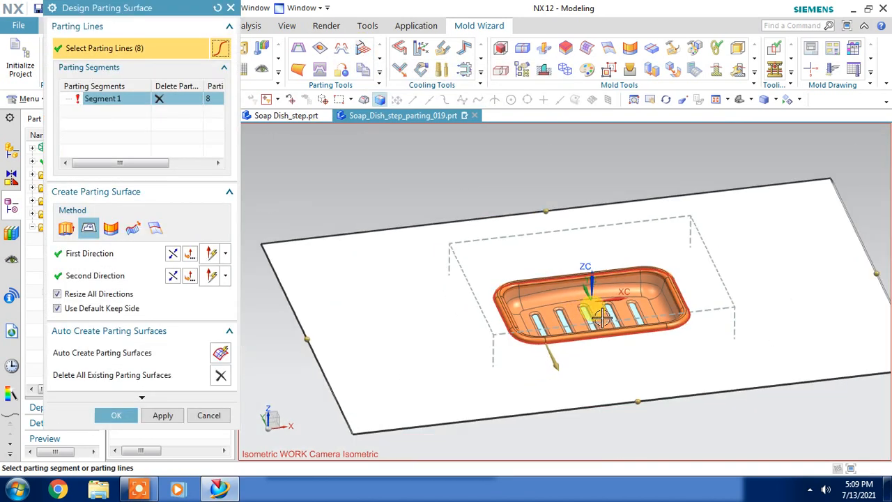
scroll(602, 317, down, 1)
middle_drag(567, 223, 563, 248)
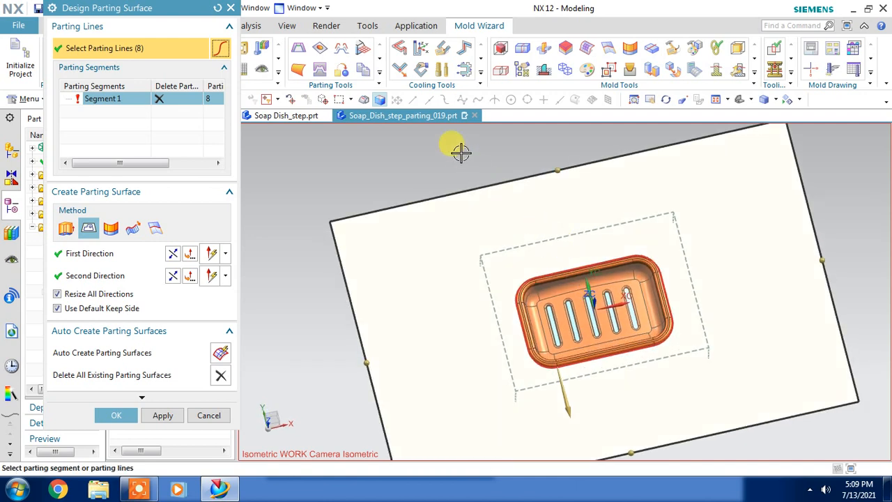
drag(817, 259, 703, 258)
middle_drag(746, 251, 751, 262)
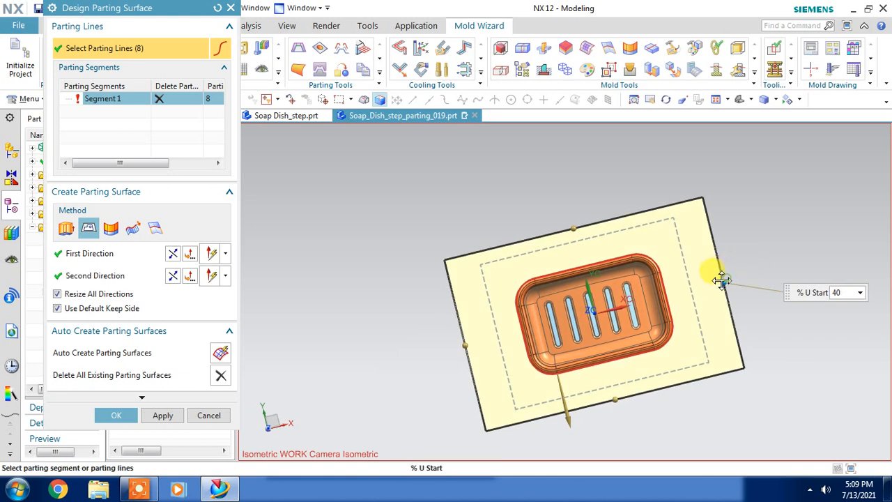
mouse_move(721, 279)
mouse_down()
mouse_move(712, 292)
mouse_move(715, 285)
mouse_up()
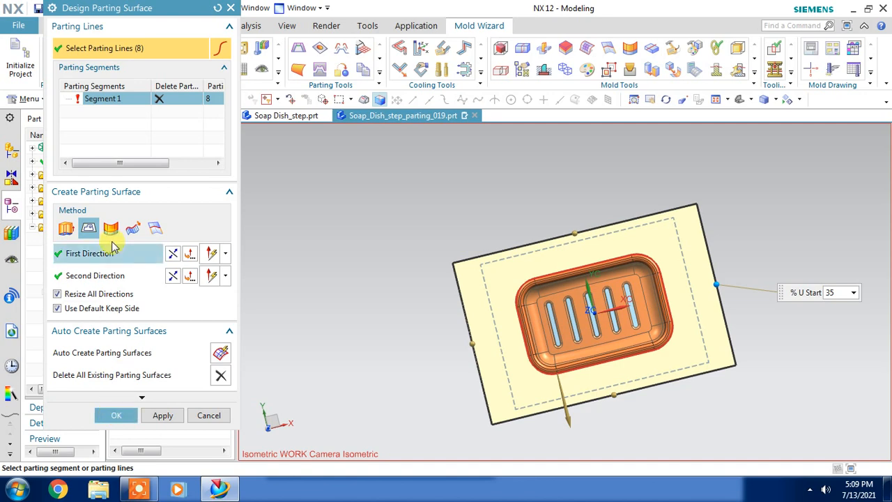
middle_drag(393, 353, 237, 313)
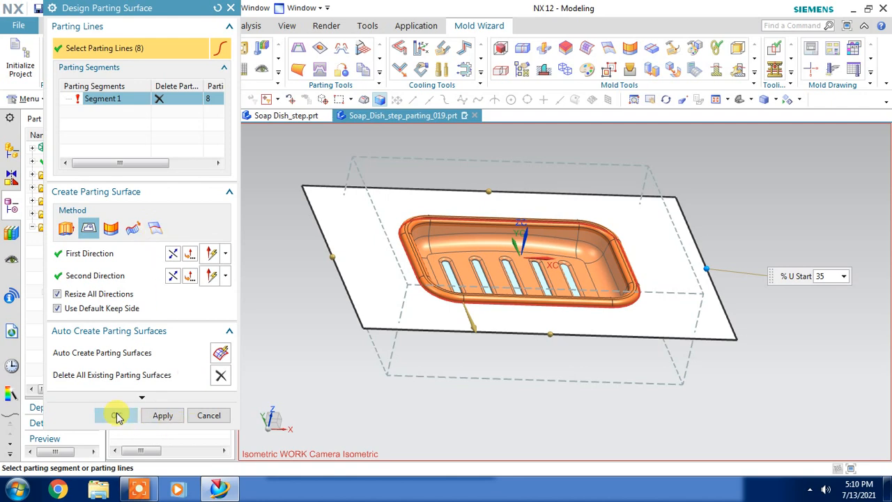
click(116, 416)
middle_drag(509, 393, 470, 387)
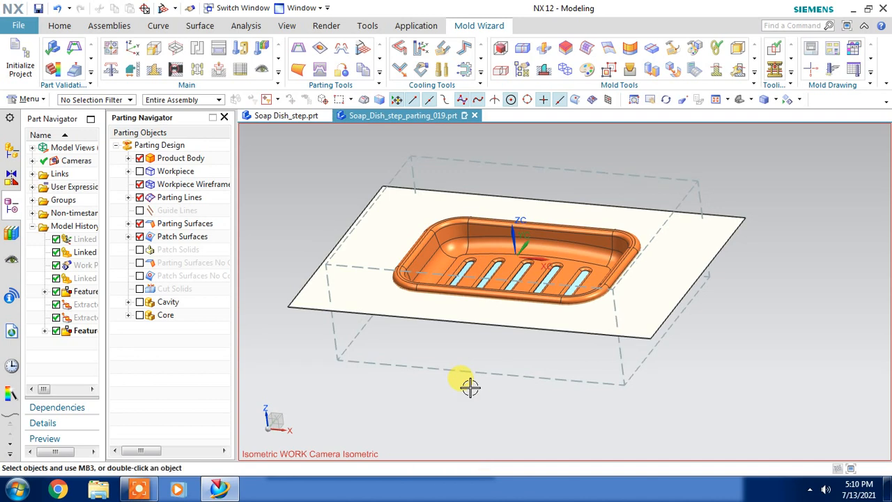
- Define the cavity and core for all regions with a 0.1 sew tolerance, accepting the parting result of both parts
click(317, 71)
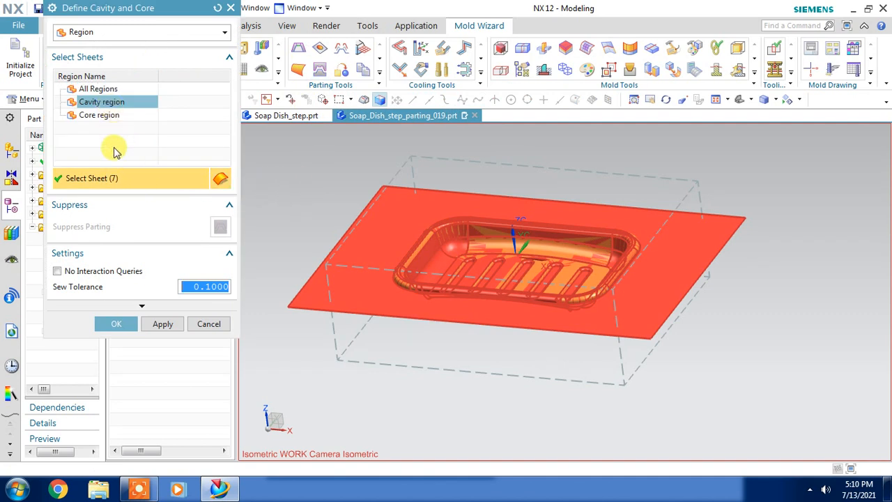
click(97, 89)
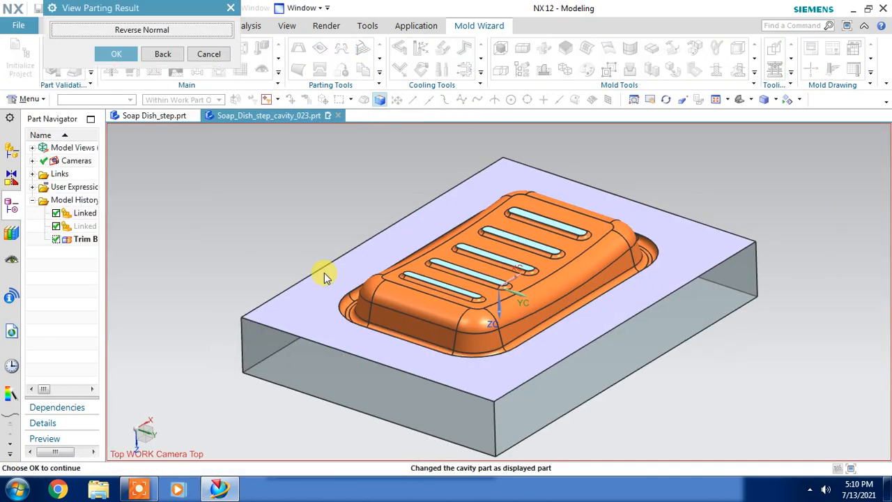
click(127, 58)
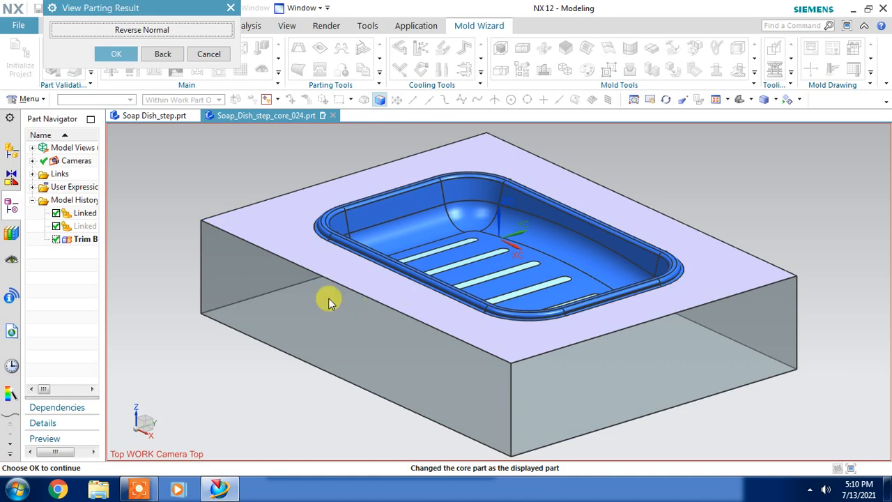
click(129, 53)
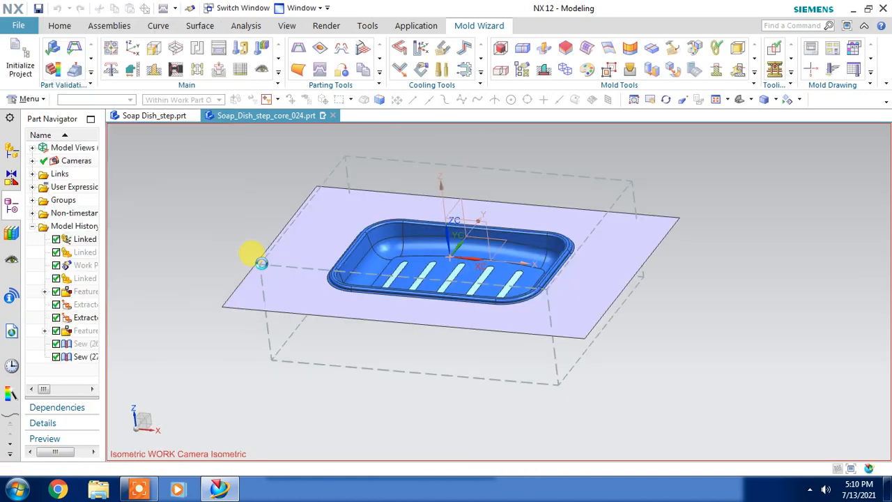
middle_drag(404, 380, 299, 371)
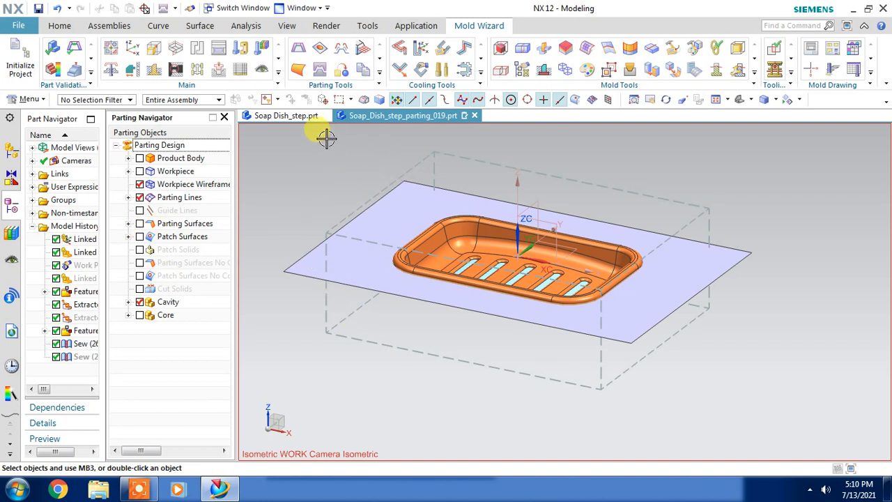
- Display the Soap_Dish_step_prod_014.prt assembly and fit the whole mold block in view
click(296, 8)
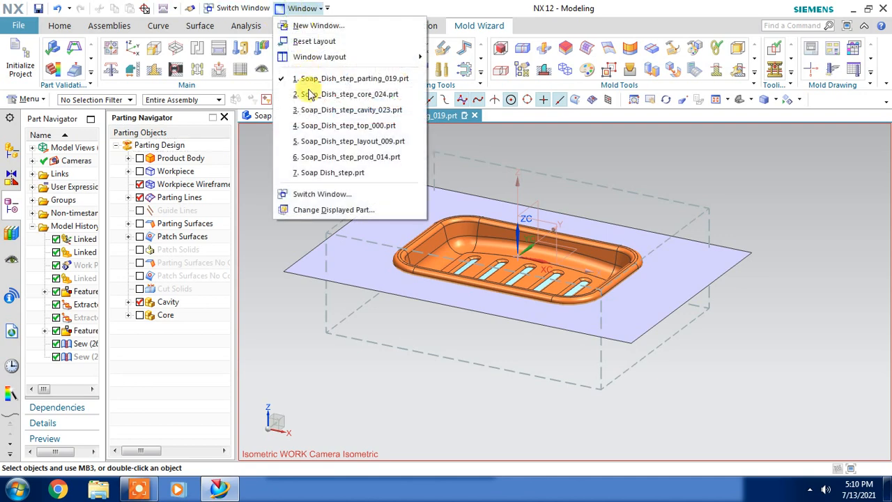
click(325, 151)
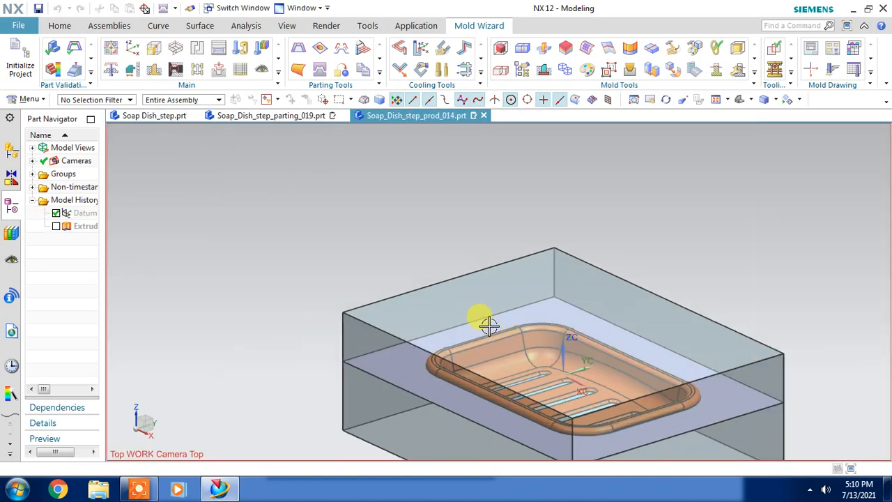
scroll(489, 325, down, 4)
scroll(567, 420, up, 2)
scroll(587, 351, up, 1)
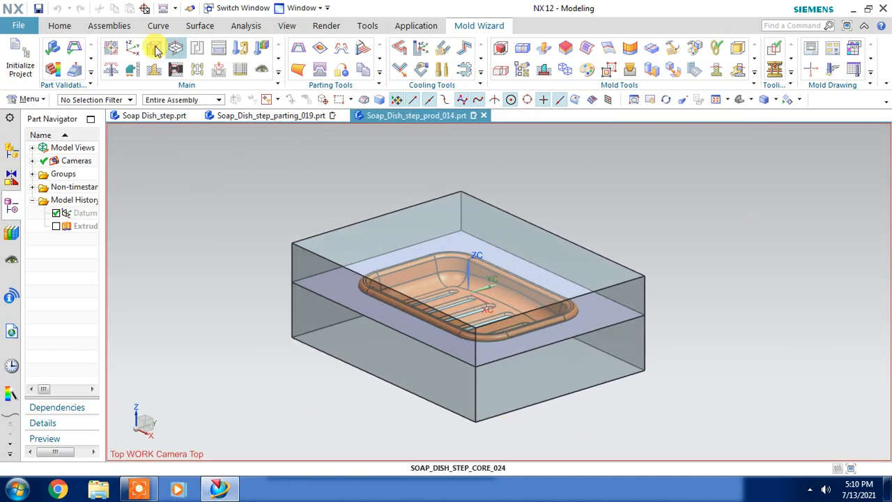
- Raise the cavity block about 70 mm along the ZC axis with Move Component, using Dynamic motion
click(106, 25)
click(331, 56)
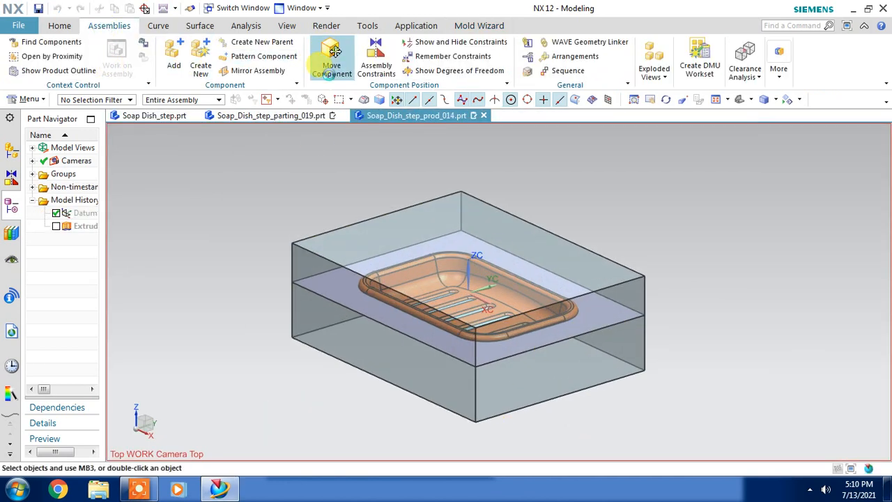
click(294, 234)
click(120, 118)
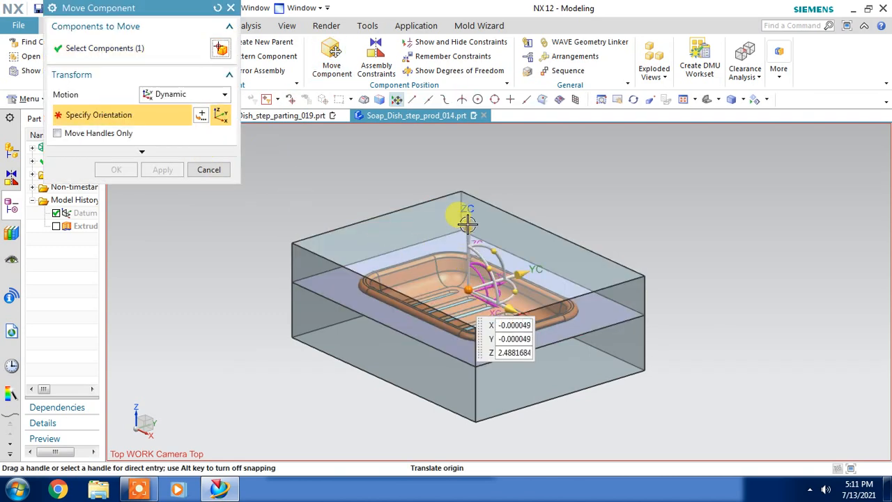
drag(460, 210, 473, 145)
middle_drag(378, 293, 344, 255)
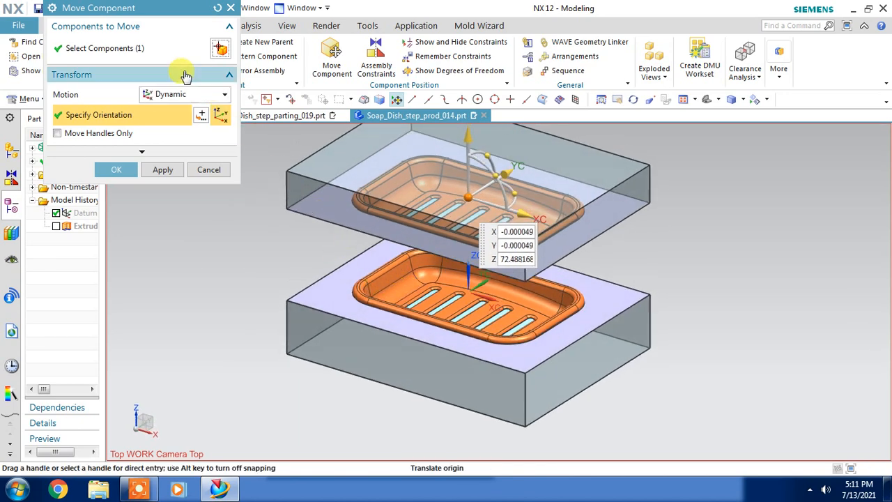
- Replace the cavity with the core block as the component to move, and lower it along the ZC axis clear of the soap dish
click(170, 47)
shift+click(333, 185)
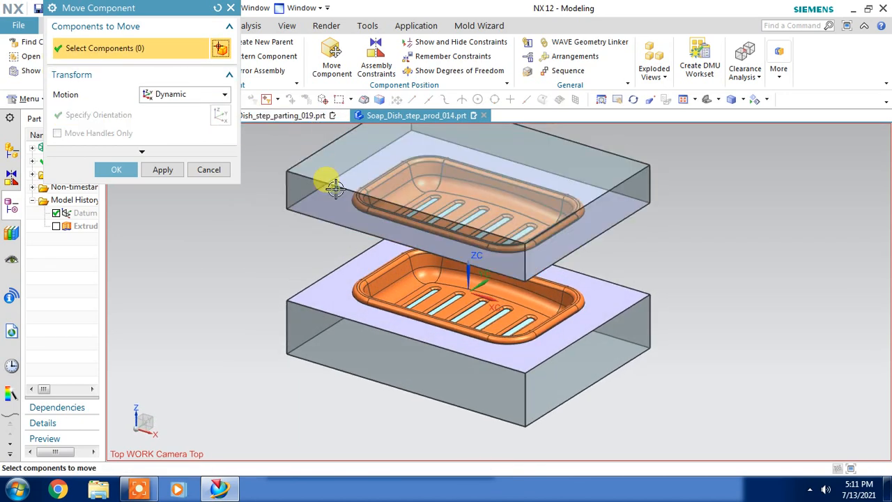
click(328, 309)
click(116, 115)
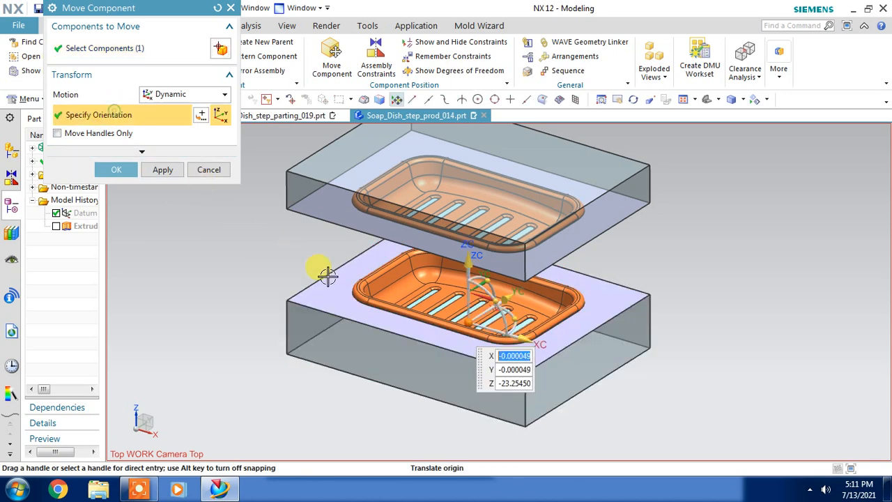
drag(468, 268, 460, 331)
- Rotate the cavity block upright about its XC axis, place it behind the dish at about Y 82.1, Z 50.5, and deselect it
click(149, 48)
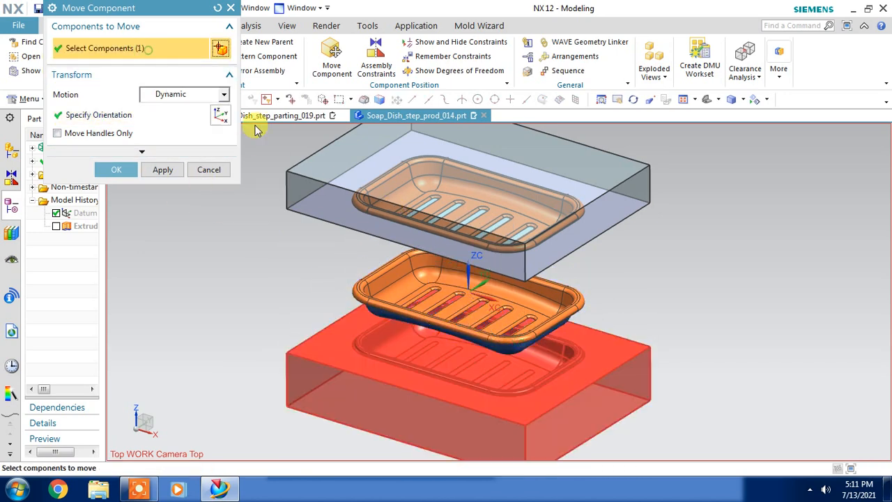
click(366, 231)
shift+click(332, 337)
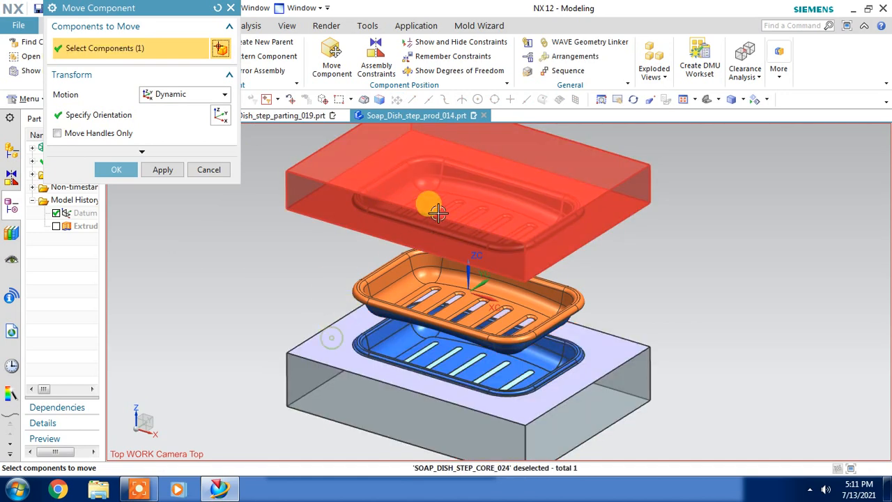
click(124, 113)
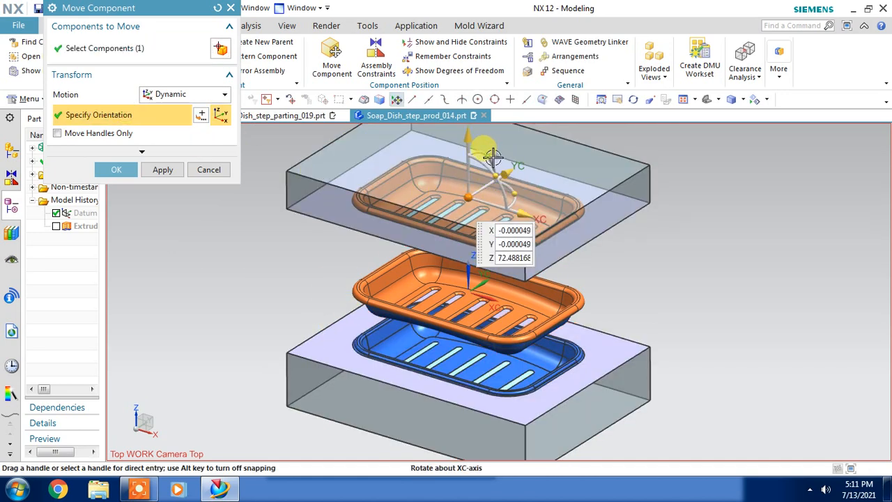
drag(506, 159, 570, 173)
middle_drag(604, 266, 651, 254)
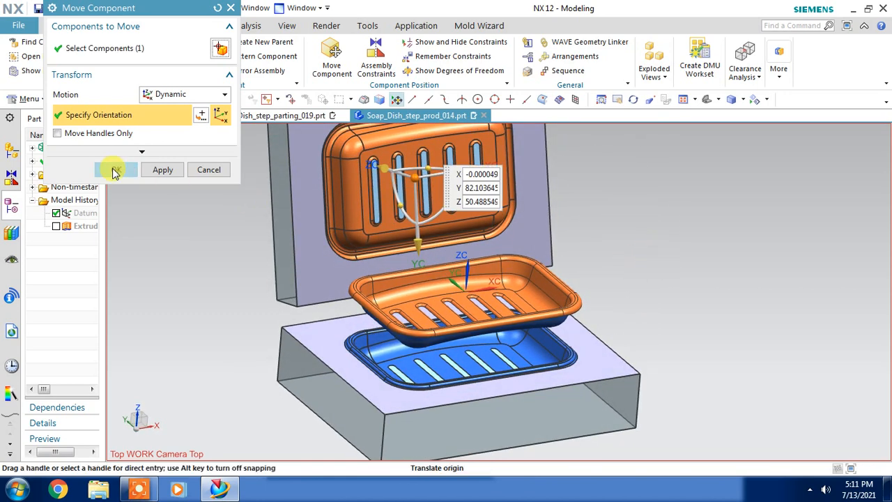
click(152, 53)
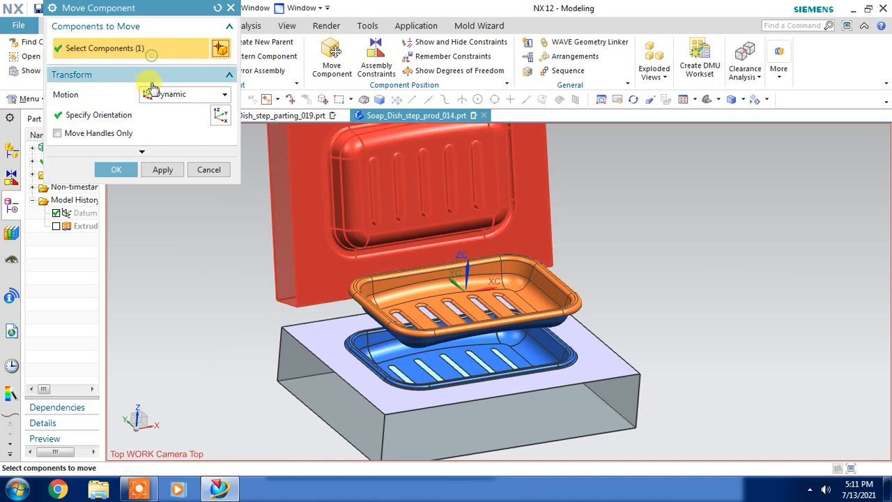
click(124, 115)
click(146, 48)
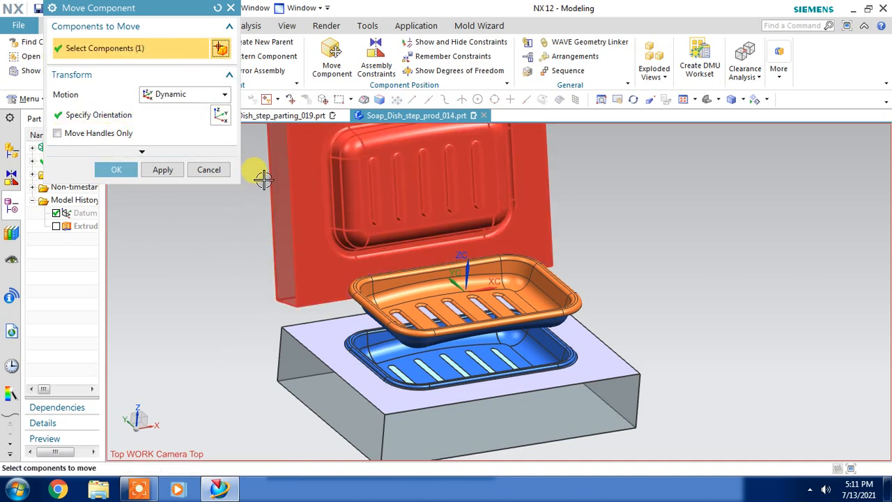
shift+click(263, 179)
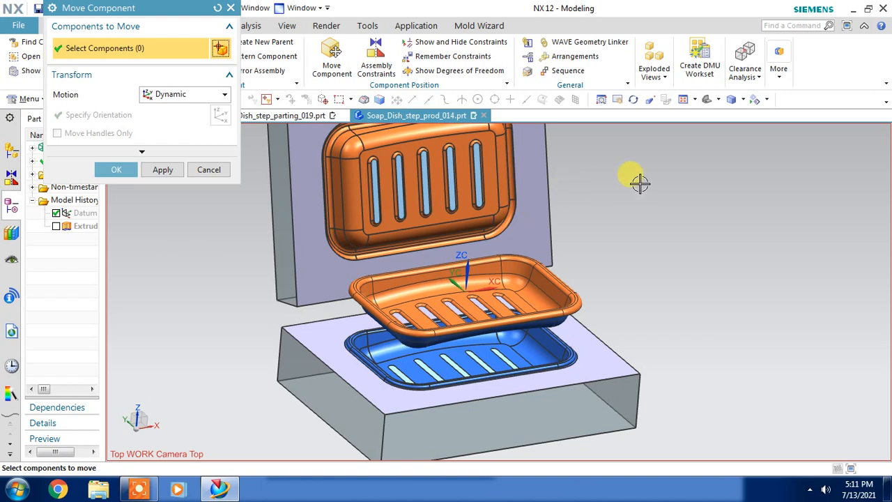
mouse_move(640, 182)
middle_down()
mouse_move(639, 158)
mouse_move(641, 177)
mouse_move(631, 167)
middle_up()
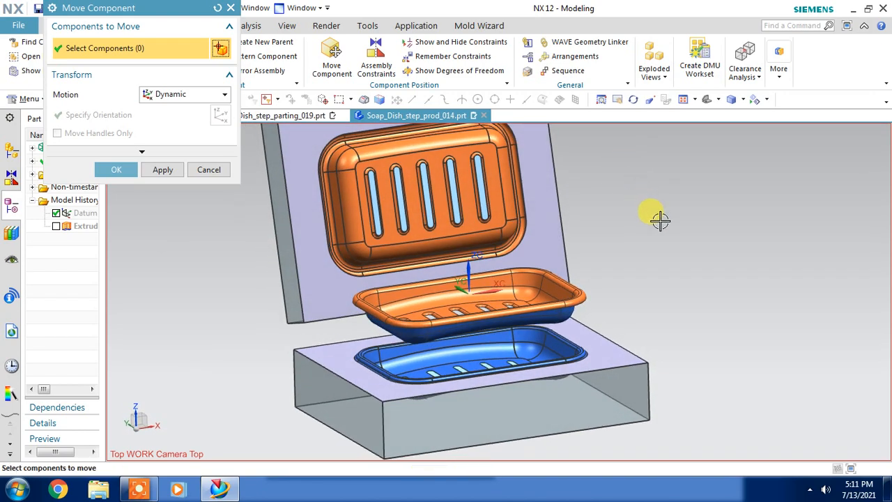
middle_drag(659, 220, 662, 227)
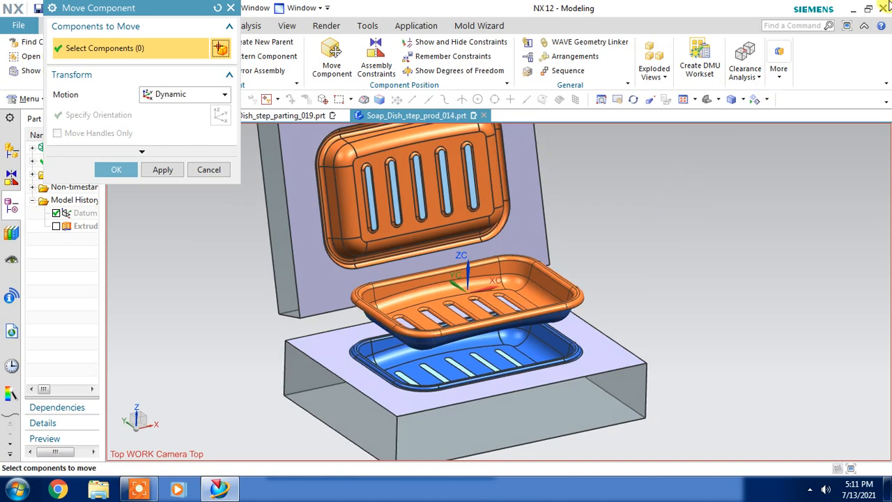
click(864, 27)
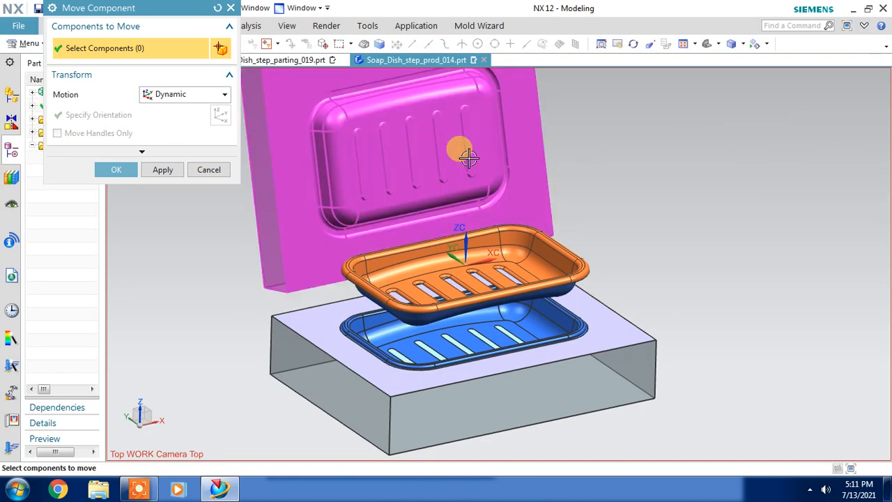
click(863, 27)
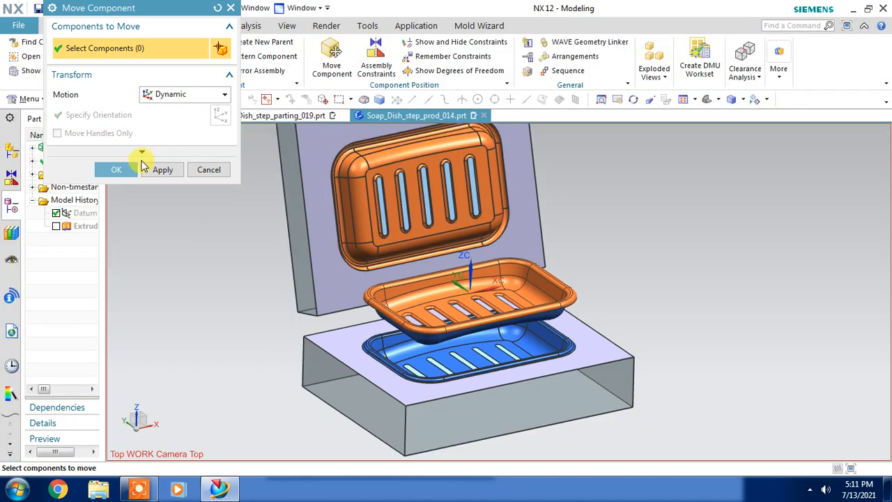
- Finish the component move, switch to Soap_Dish_step_parting_019.prt and enable Mold Wizard there
click(129, 170)
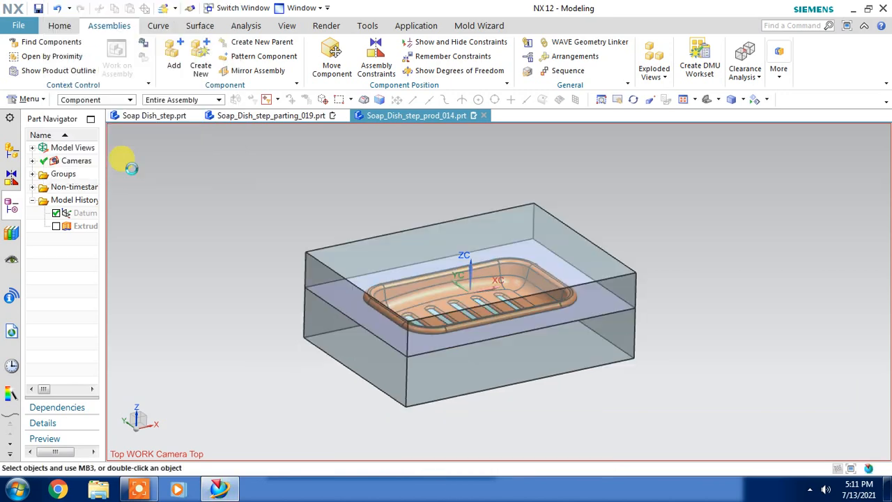
click(274, 117)
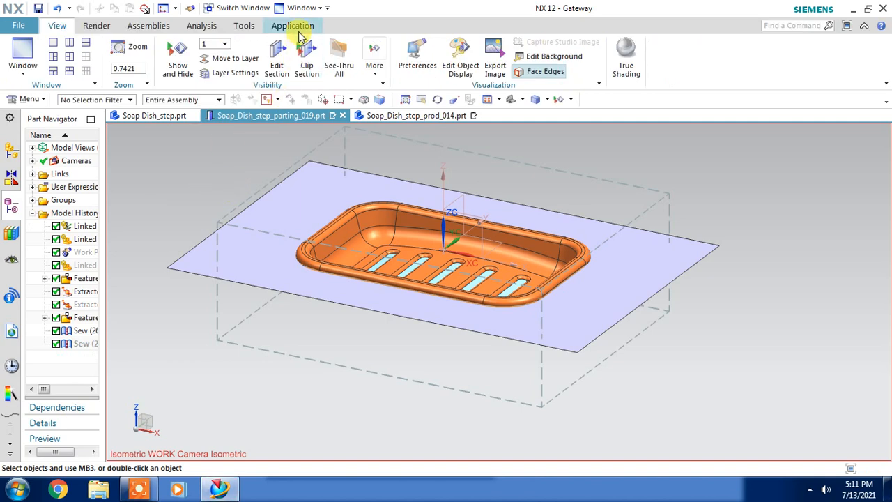
click(292, 26)
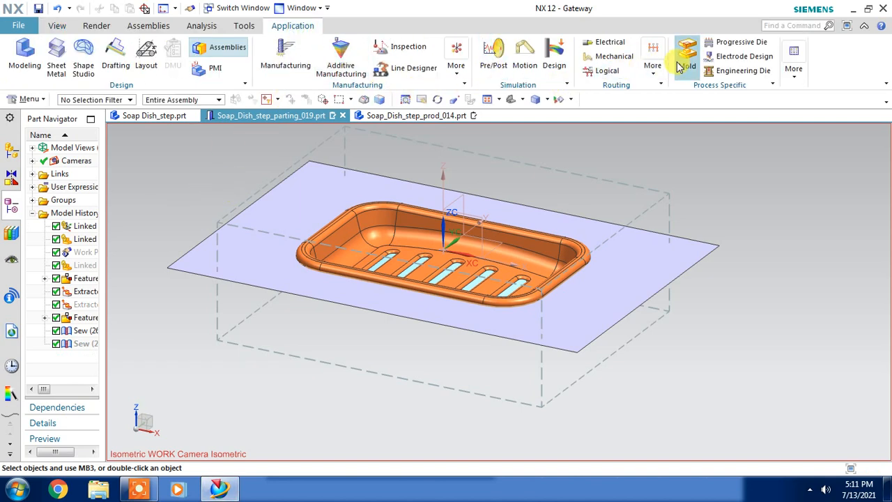
right_click(352, 32)
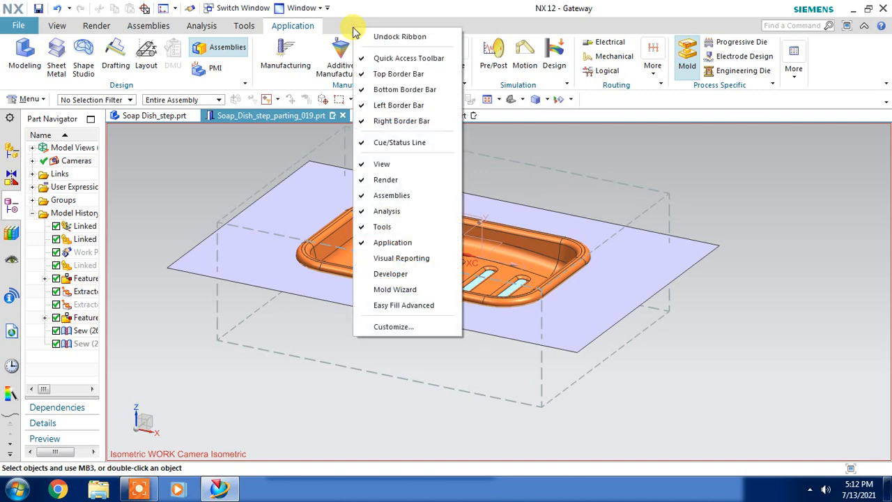
click(408, 290)
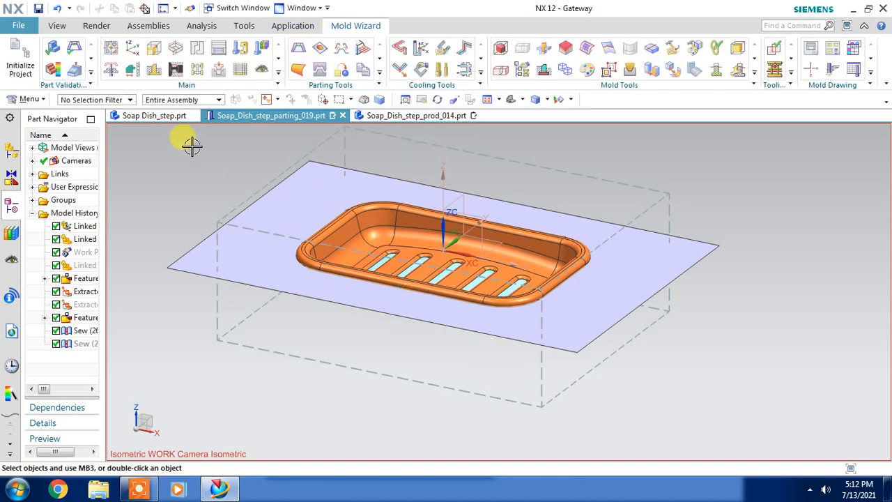
- Generate a balanced rectangular cavity layout along the Y axis with a cavity count of 2 and a 0 mm gap
click(197, 53)
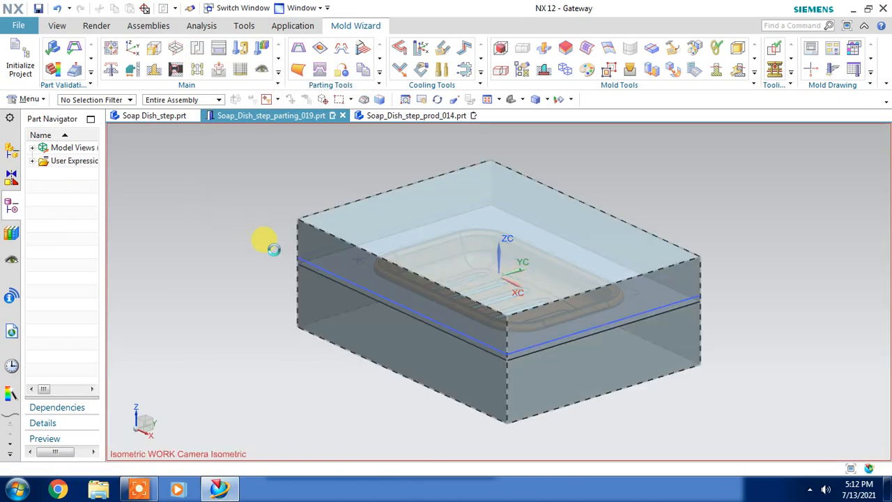
scroll(489, 237, down, 2)
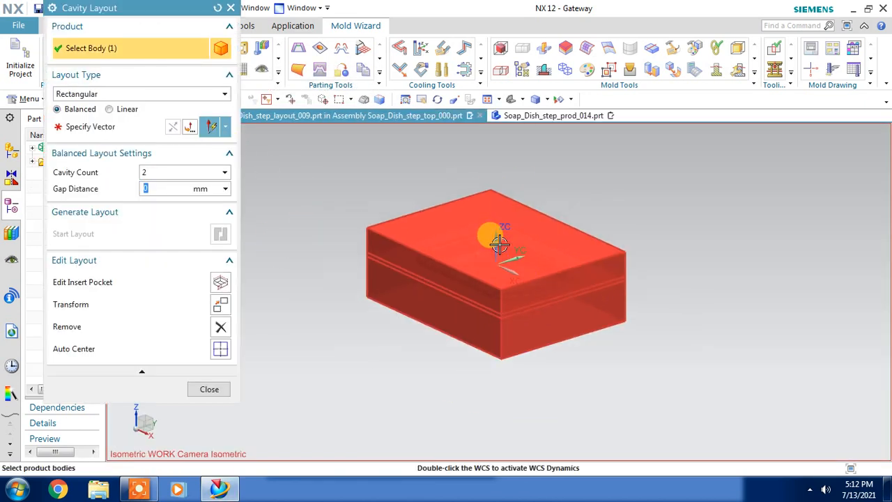
click(124, 131)
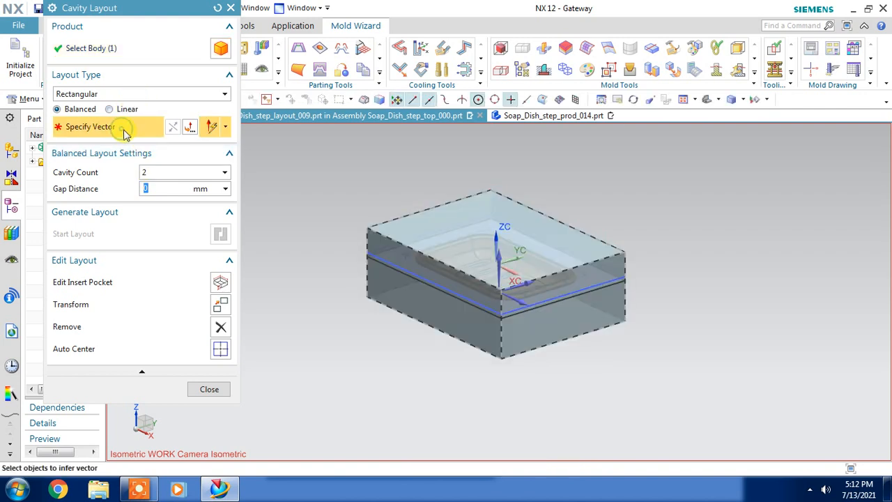
click(531, 283)
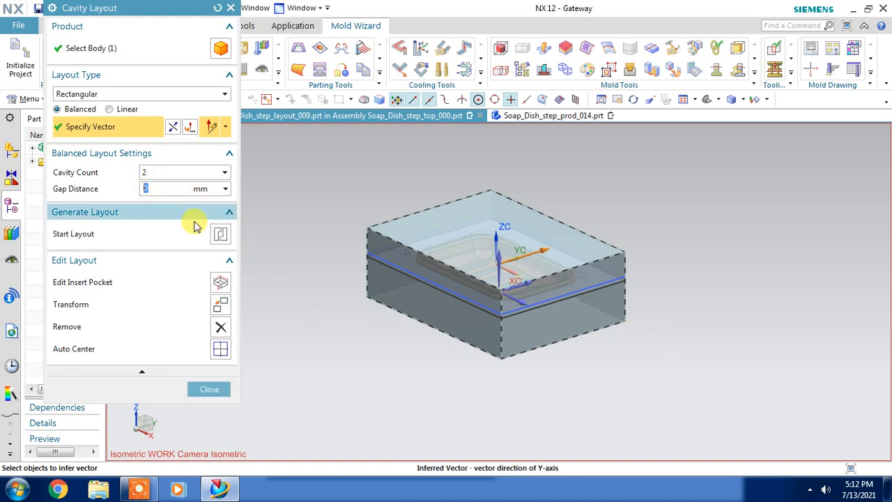
click(221, 236)
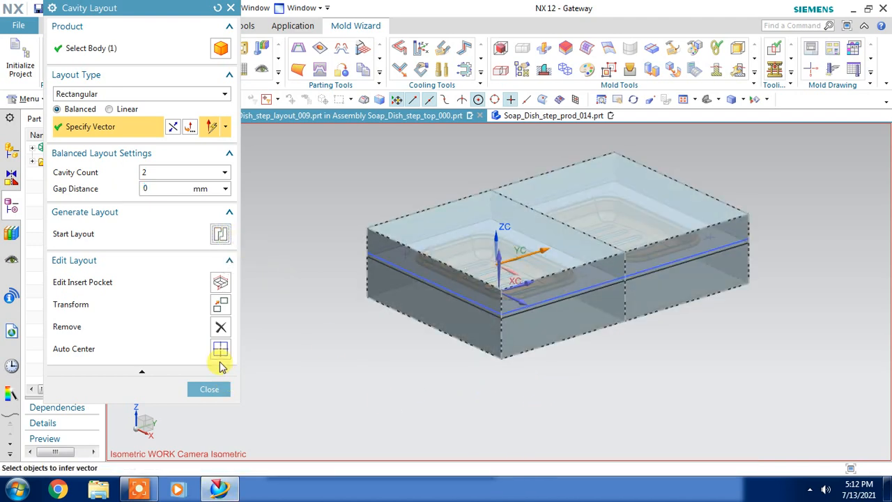
- Auto-center the two-cavity layout on the coordinate system and close Cavity Layout
click(220, 350)
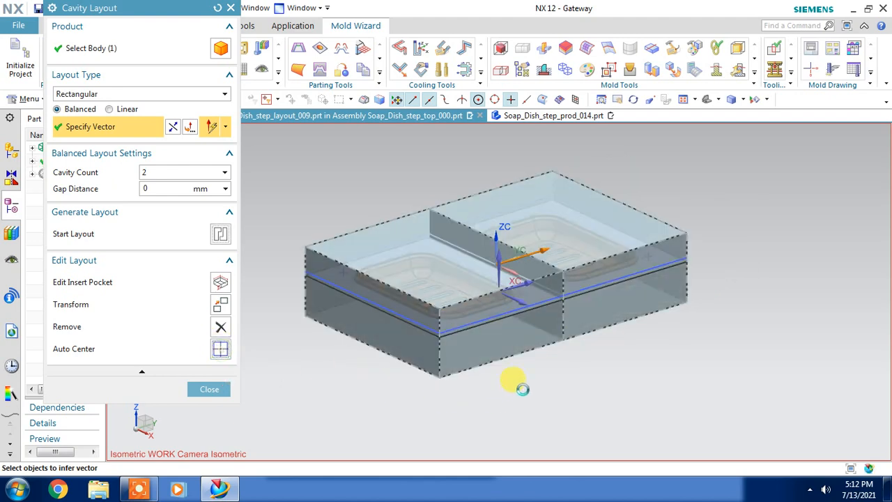
middle_drag(572, 380, 549, 390)
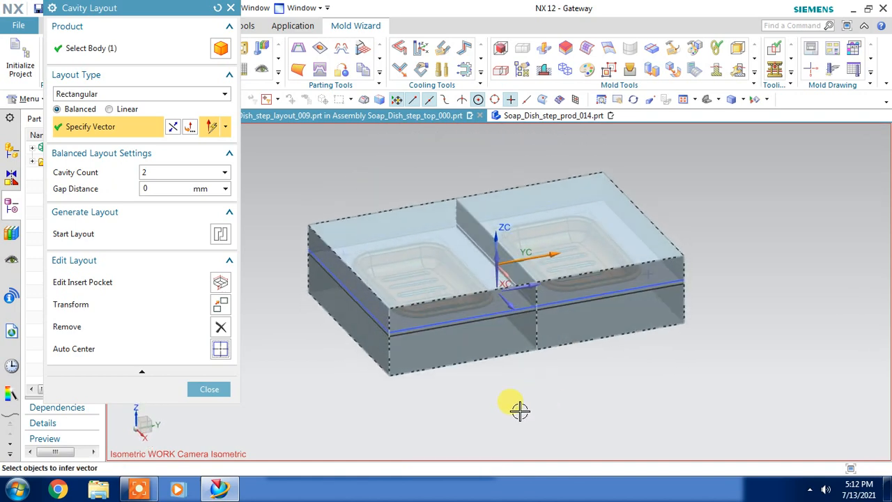
click(206, 391)
middle_drag(541, 360, 578, 385)
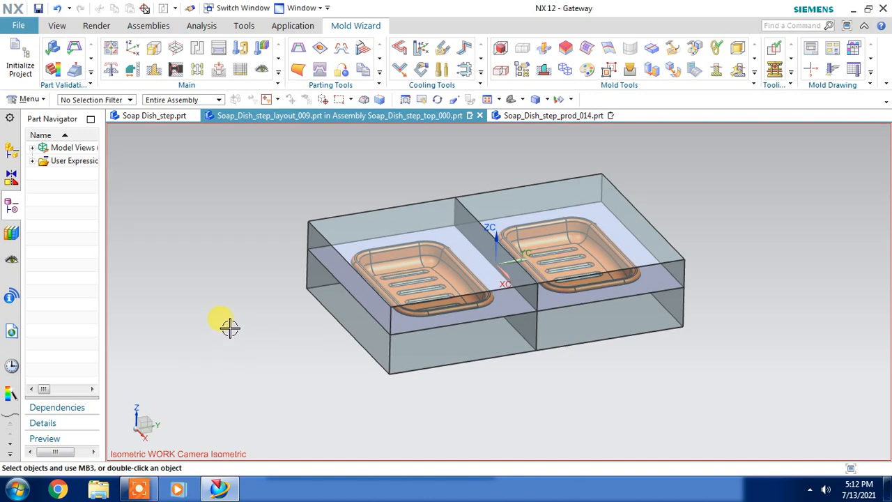
middle_drag(251, 358, 249, 361)
scroll(582, 234, up, 2)
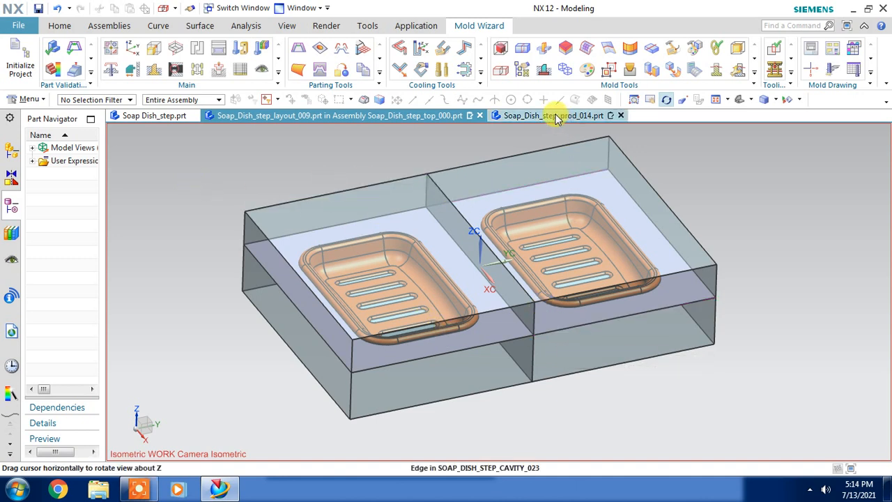
- Merge the two cavity blocks into Soap_Dish_step_comb-cavity_013 with Merge Cavities, using Unite Body in Target
click(501, 73)
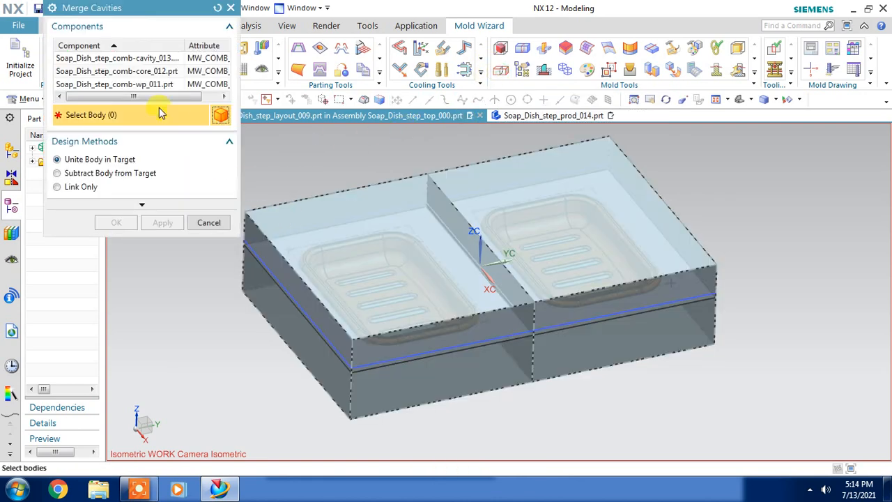
click(130, 62)
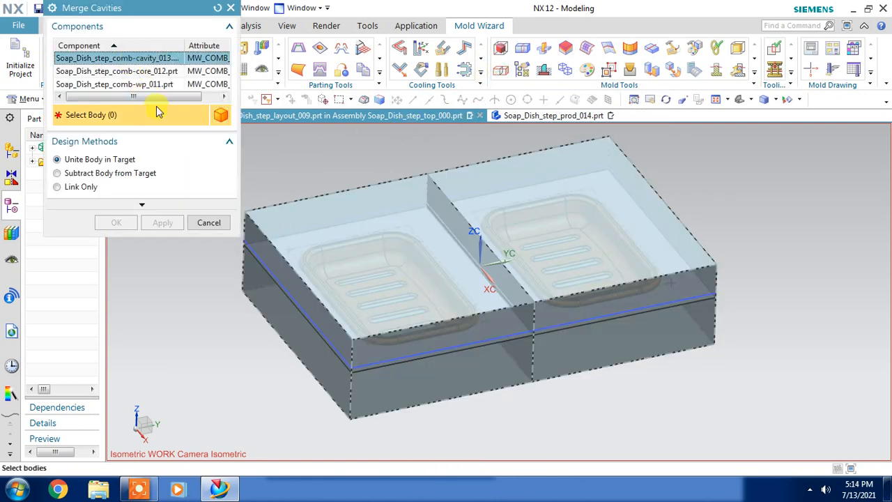
click(332, 213)
click(457, 177)
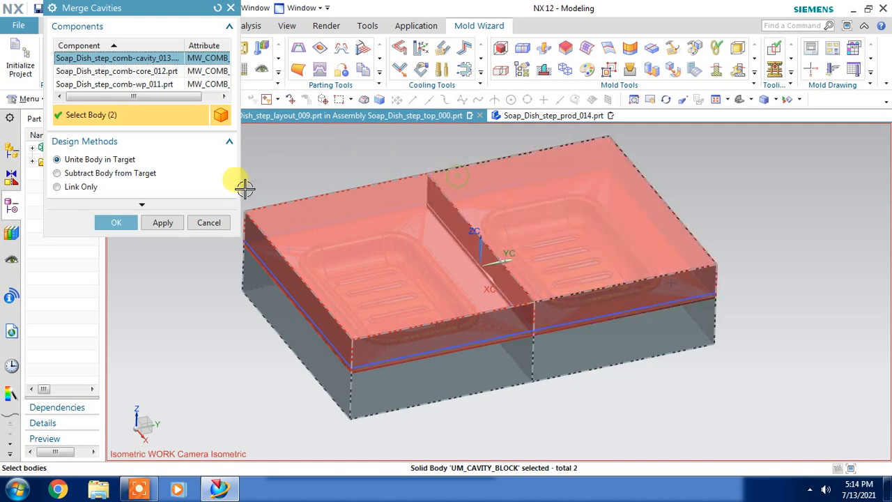
click(161, 223)
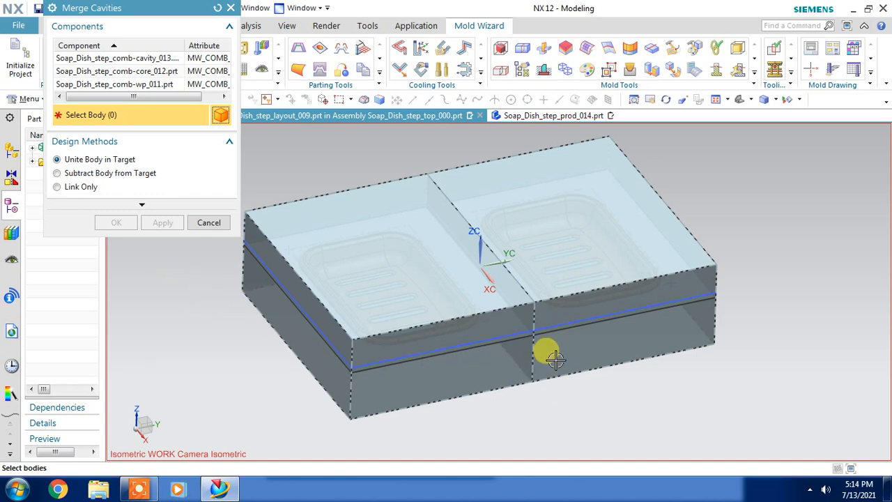
- Unite the two core blocks into Soap_Dish_step_comb-core_012.prt and close Merge Cavities
click(137, 76)
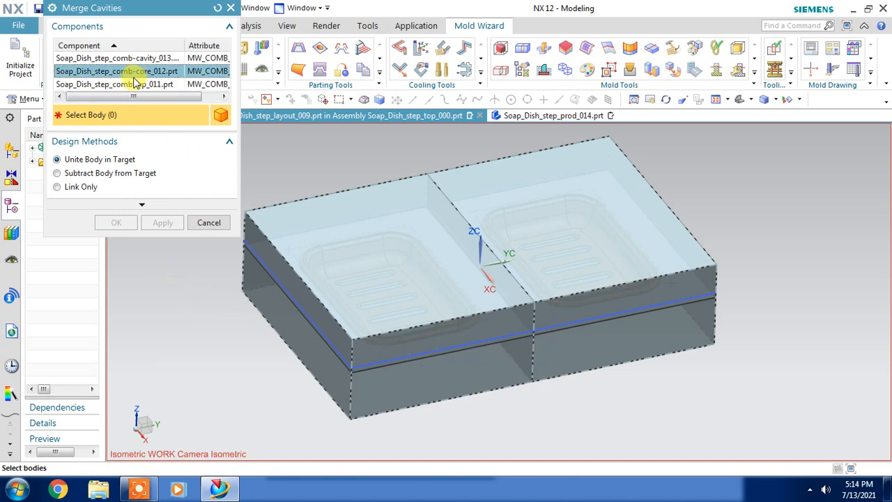
click(395, 373)
click(582, 355)
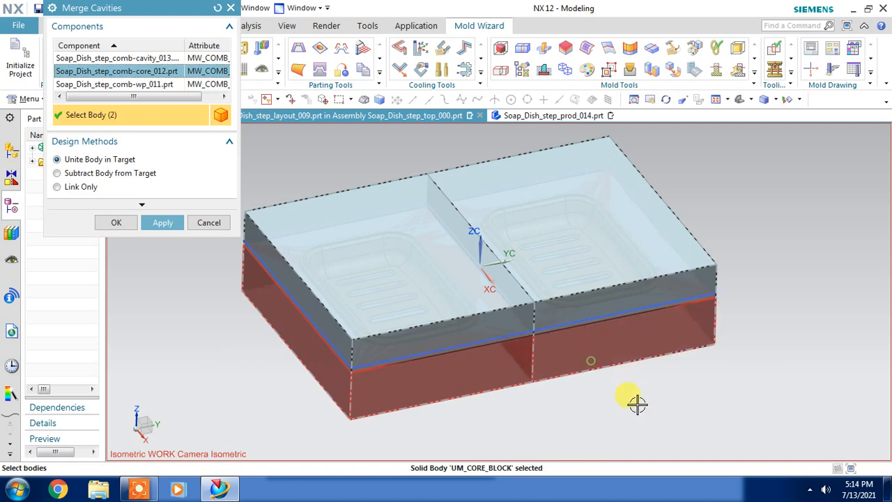
click(160, 223)
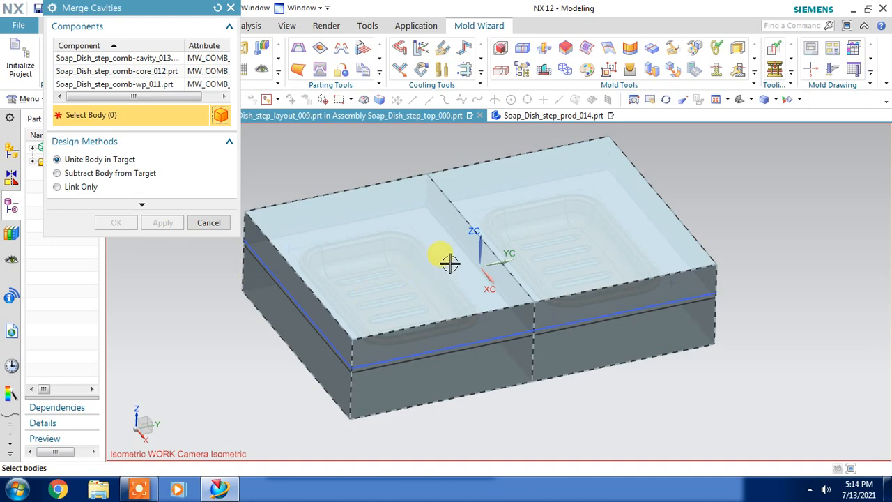
mouse_move(513, 331)
middle_down()
mouse_move(508, 255)
mouse_move(514, 335)
middle_up()
click(208, 223)
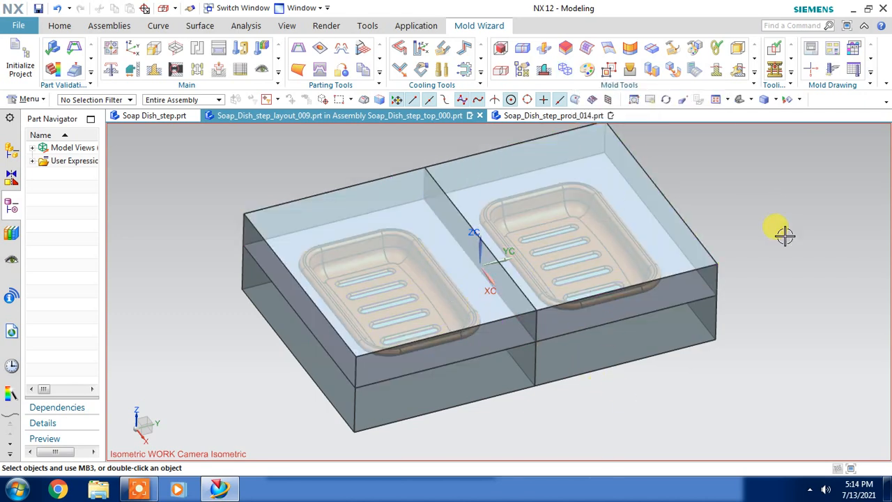
- Check the merged cavity and core bodies by highlighting their combined components in Merge Cavities, and leave it without changes
middle_drag(311, 151, 311, 151)
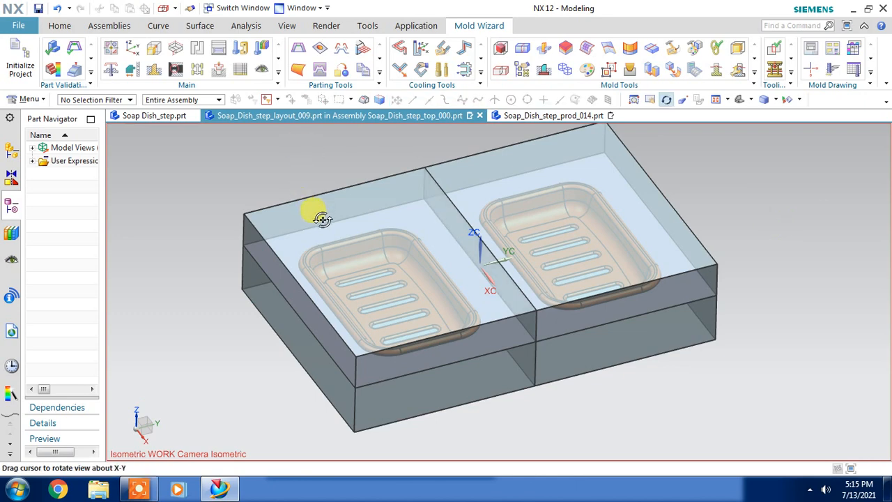
key(Escape)
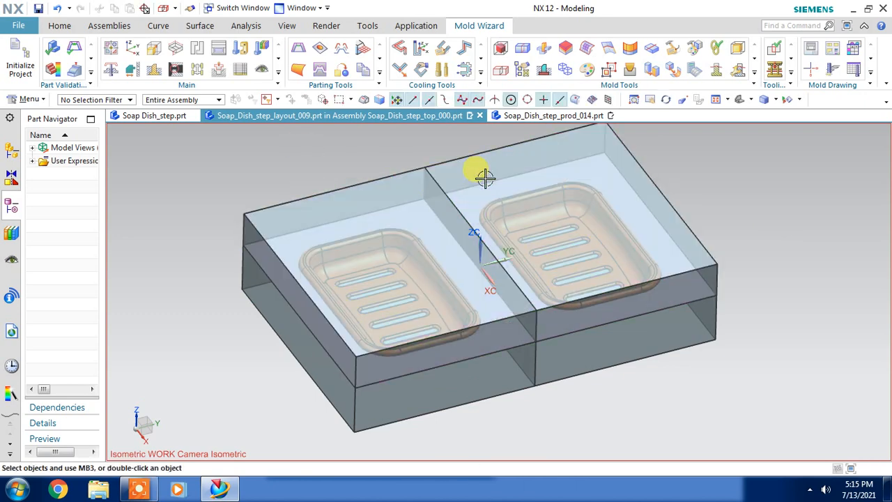
click(500, 69)
click(97, 59)
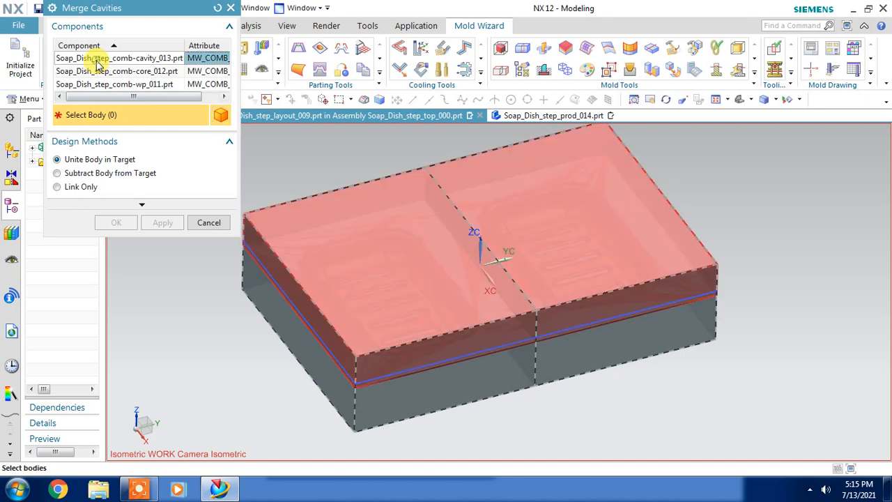
click(147, 71)
middle_drag(257, 357, 258, 337)
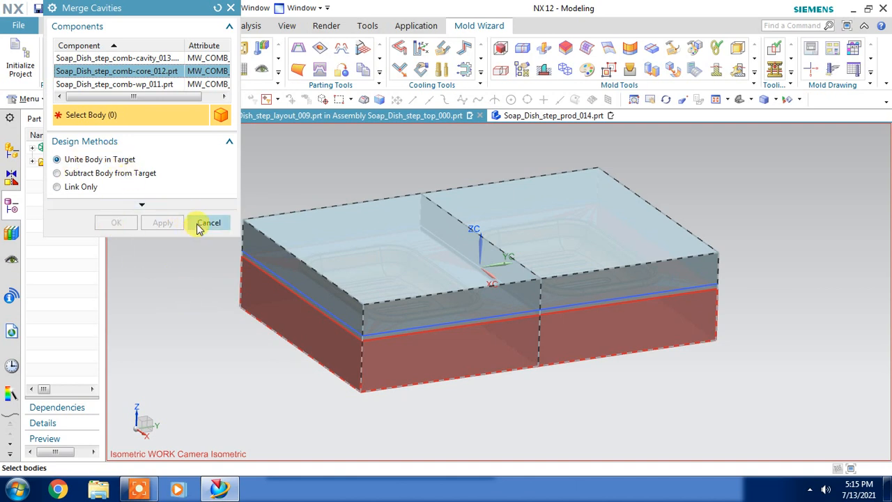
click(169, 204)
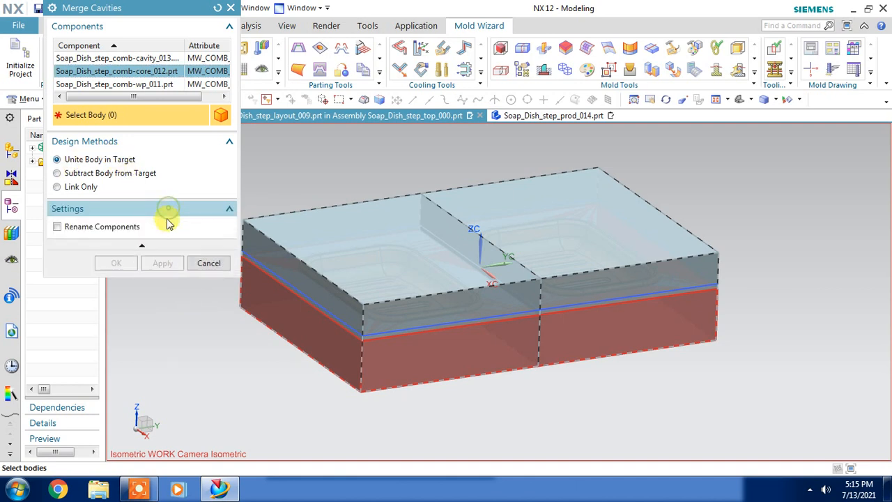
click(209, 264)
mouse_move(291, 326)
middle_down()
mouse_move(277, 332)
mouse_move(286, 331)
middle_up()
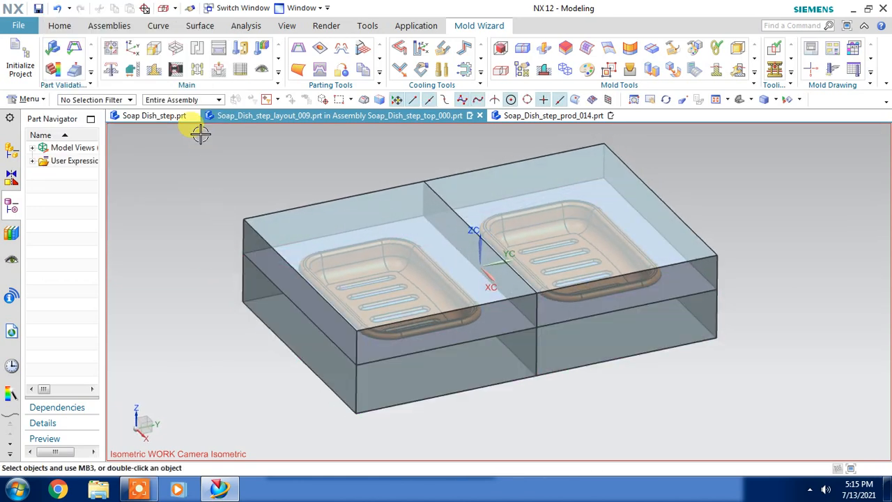
click(111, 26)
click(331, 56)
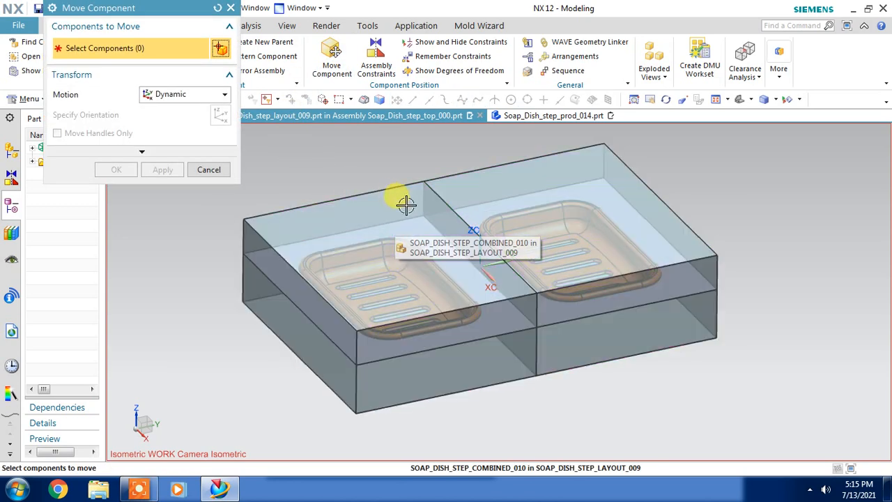
click(208, 169)
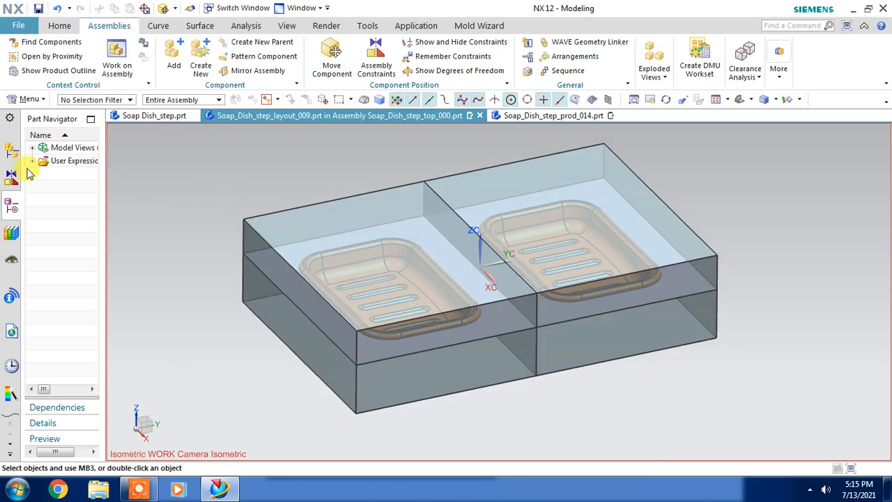
- Expand the layout assembly in a widened Assembly Navigator and make Soap_Dish_step_combined_010 the work part
click(11, 154)
drag(103, 242, 198, 245)
click(44, 174)
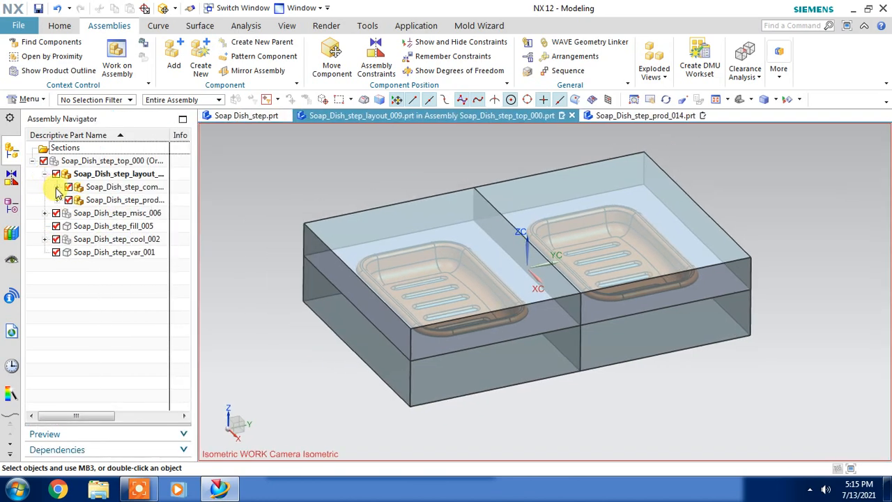
click(57, 187)
click(116, 190)
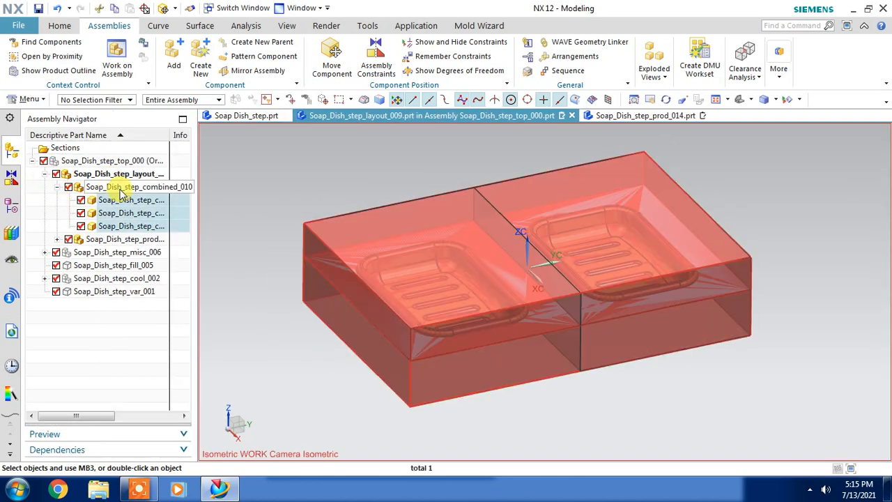
double_click(120, 188)
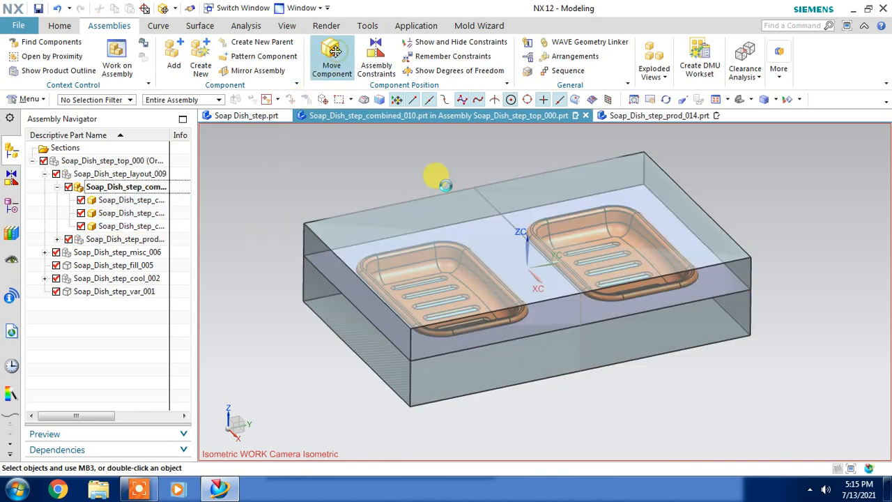
- Stand the combined cavity block upright by rotating it about YC with Move Component, and shift it 230 mm along its ZC axis
click(463, 208)
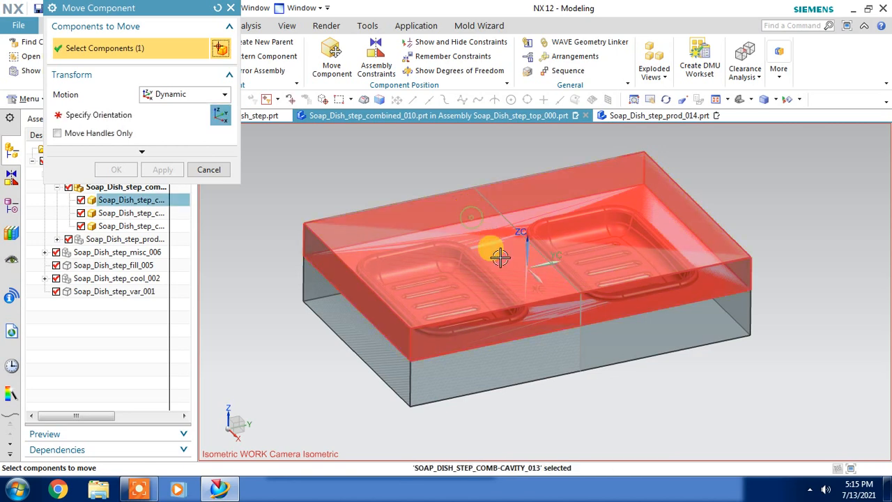
click(76, 115)
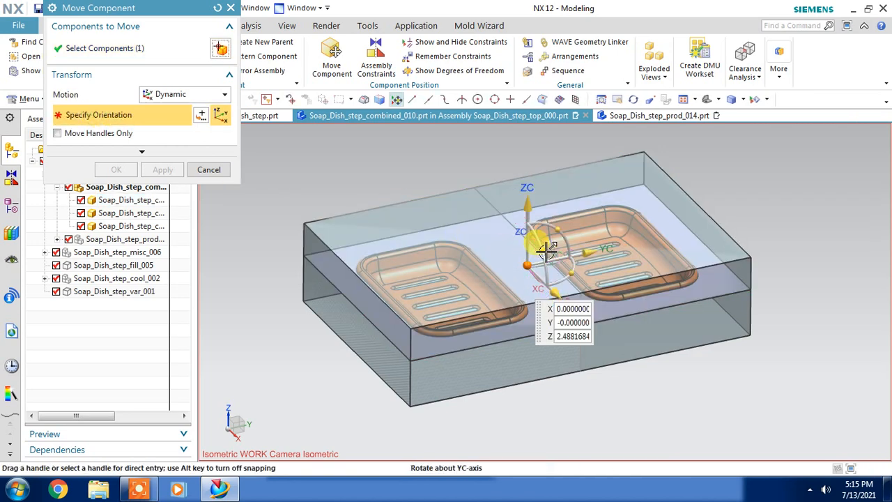
drag(551, 240, 413, 161)
drag(497, 254, 402, 154)
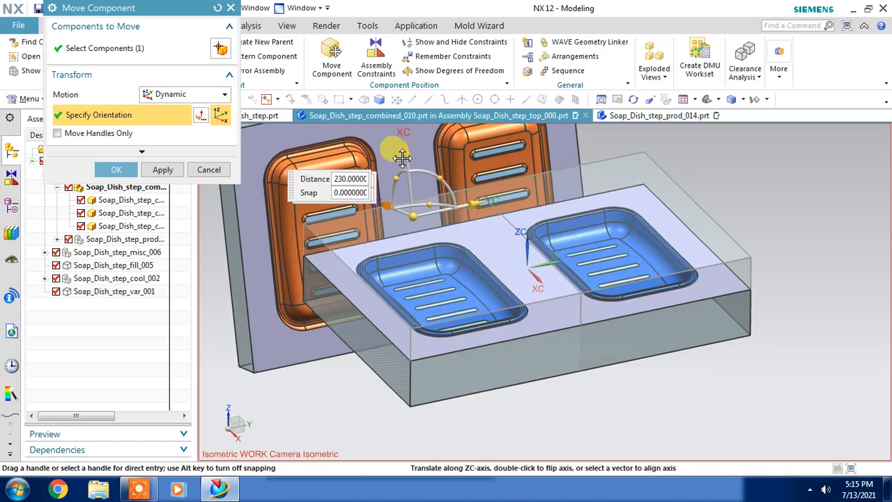
- Raise the upright cavity block along its XC axis until its origin is at about X -246.75, Z 34.72, clear of the core block
scroll(472, 295, down, 2)
scroll(418, 191, up, 2)
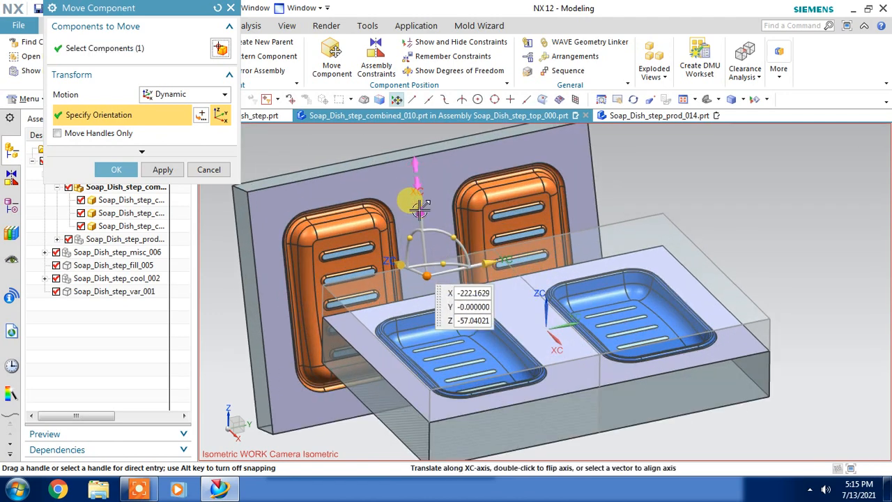
drag(412, 192, 443, 145)
scroll(505, 284, down, 2)
scroll(505, 284, down, 1)
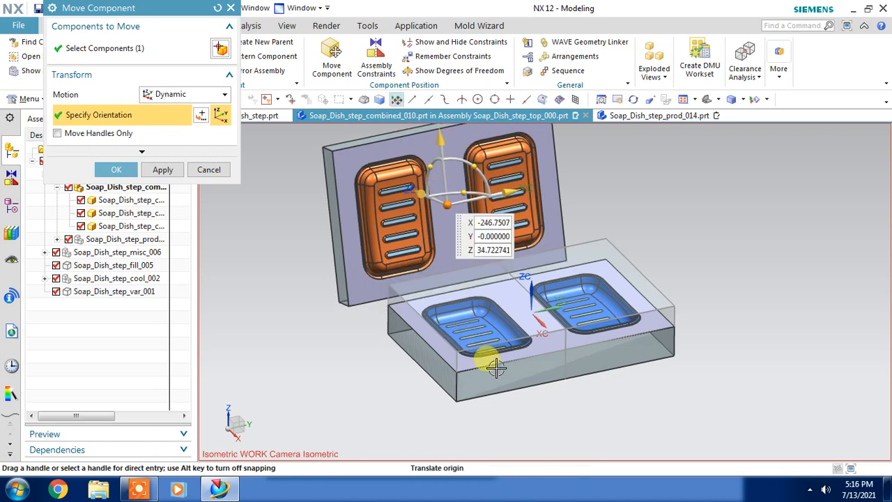
- Replace the cavity block with the combined core block as the component to move, and apply a -5 mm shift along ZC
click(115, 48)
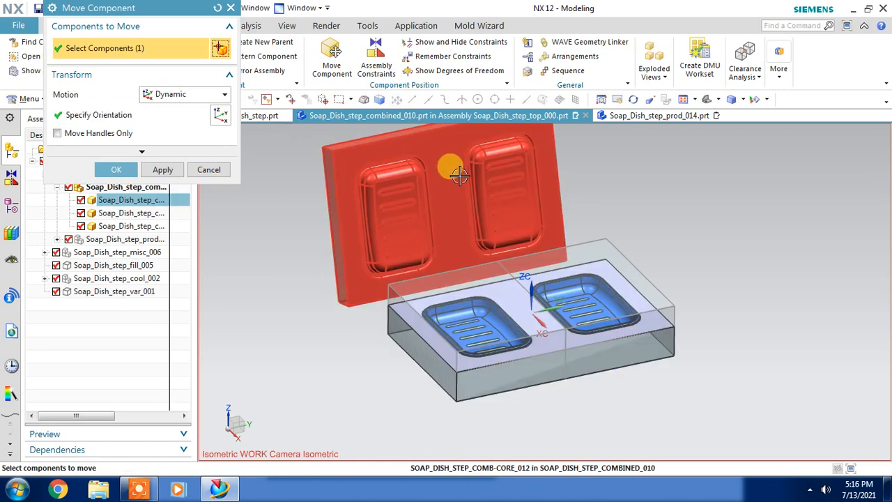
shift+click(416, 203)
click(498, 366)
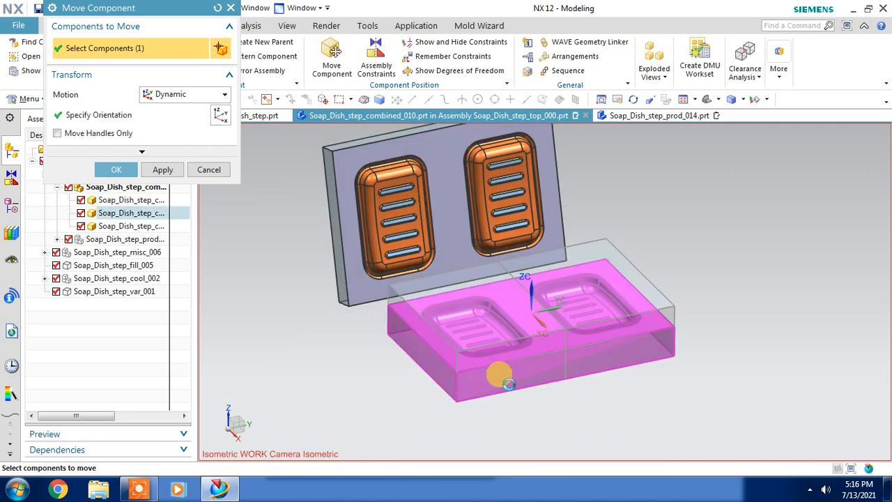
click(89, 120)
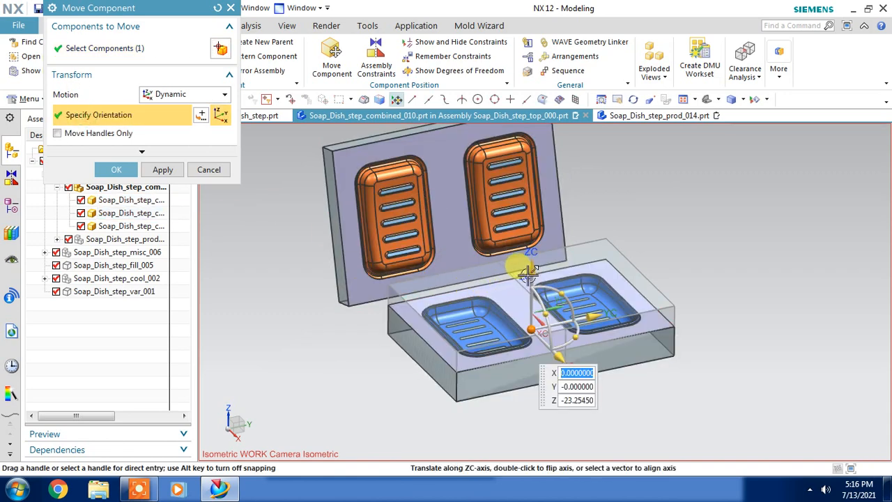
mouse_move(523, 270)
mouse_down()
mouse_move(531, 301)
mouse_move(527, 276)
mouse_up()
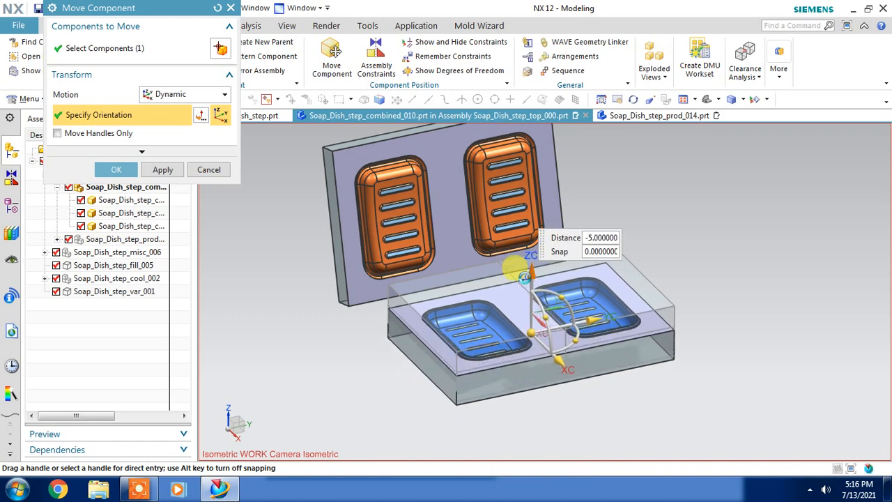
click(157, 174)
- Collapse the ribbon to enlarge the graphics area and show the separated cavity and core blocks close up
scroll(529, 202, up, 2)
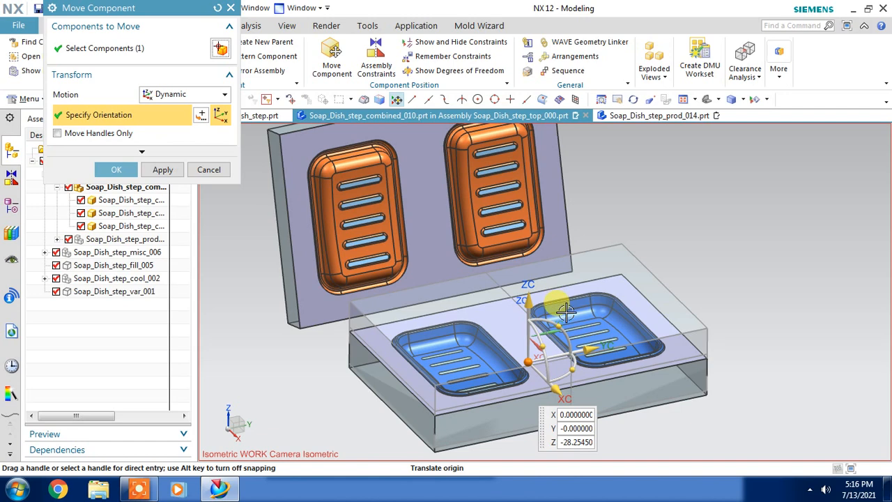
click(863, 25)
shift+middle_drag(503, 239, 531, 260)
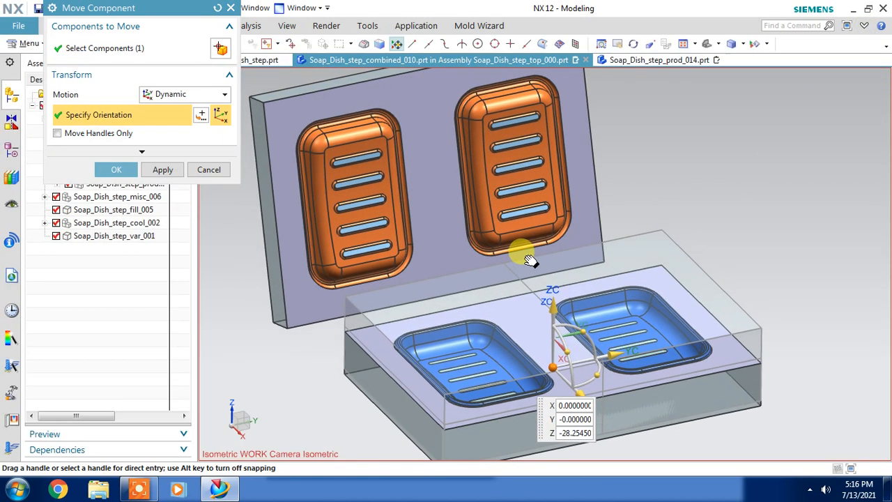